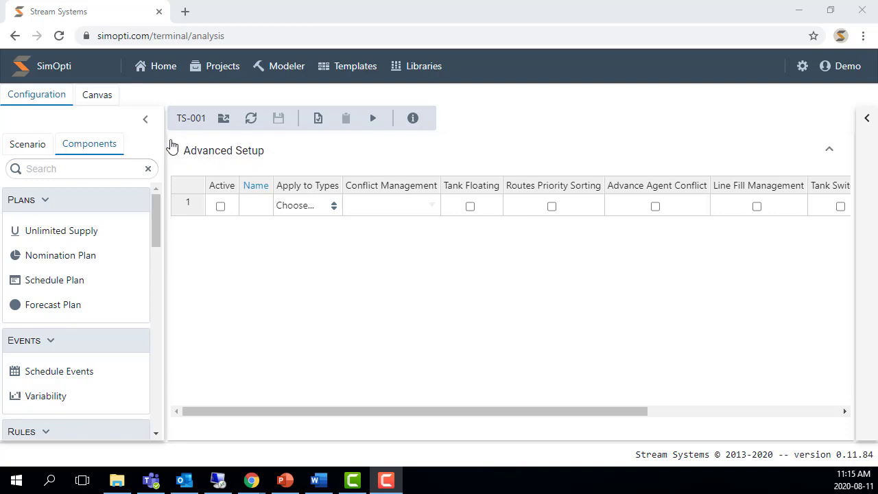
# Open the Shipper list and activate three shipper rows.
pyautogui.scroll(-4, 84, 254)
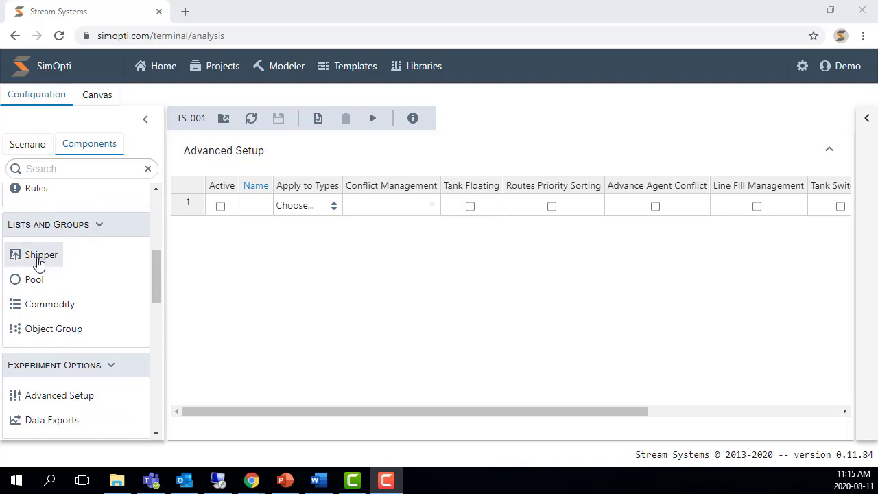
pyautogui.click(37, 262)
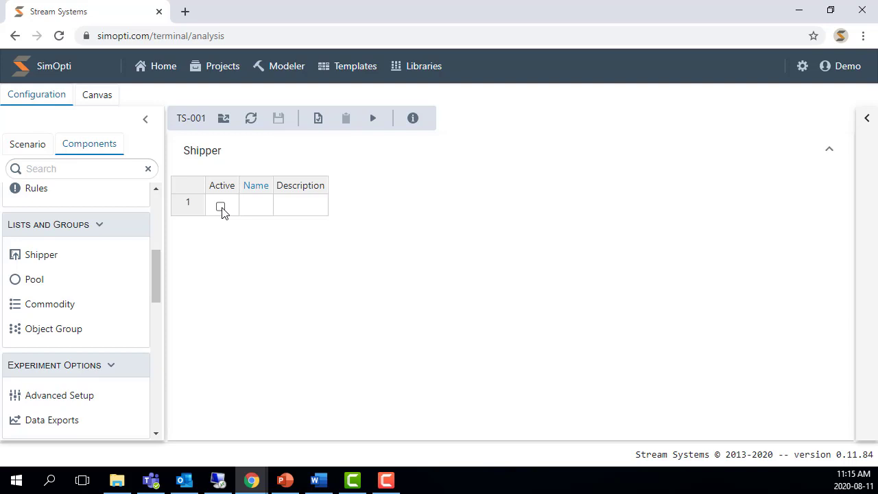
pyautogui.click(220, 208)
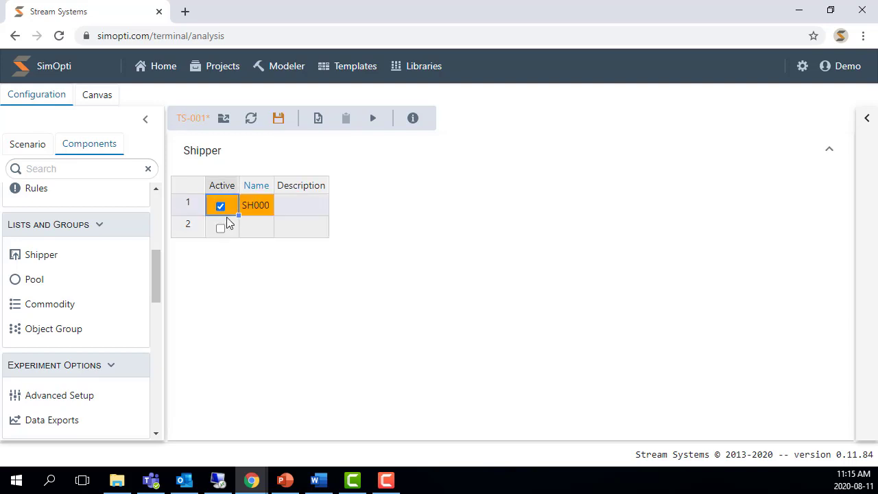
pyautogui.click(221, 231)
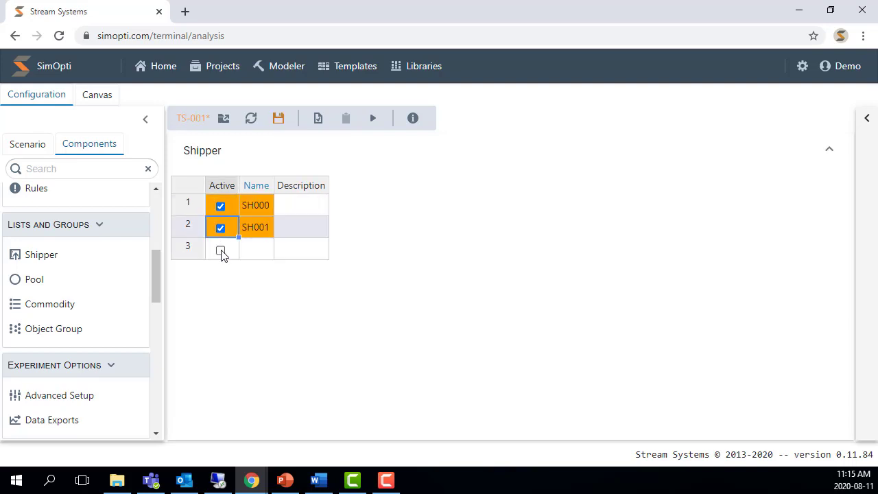
pyautogui.click(220, 250)
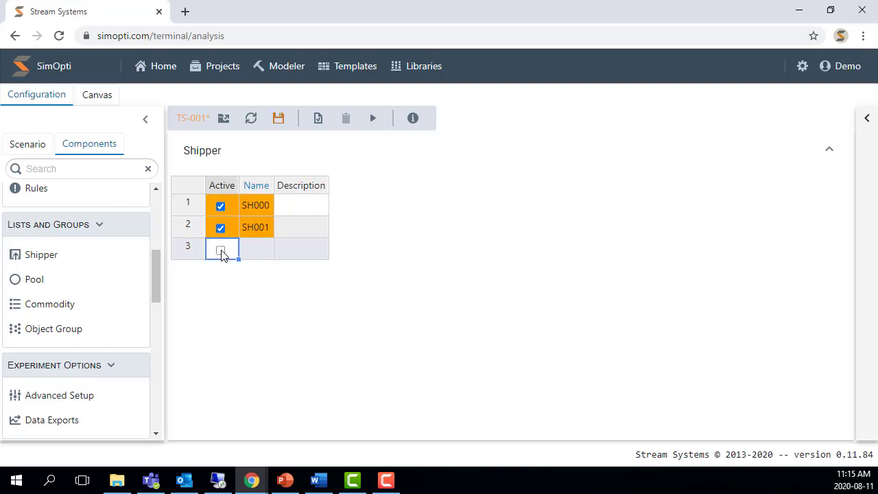
# Name the three shippers Devon, BP and Shell, and save the scenario.
pyautogui.click(255, 205)
pyautogui.doubleClick(255, 203)
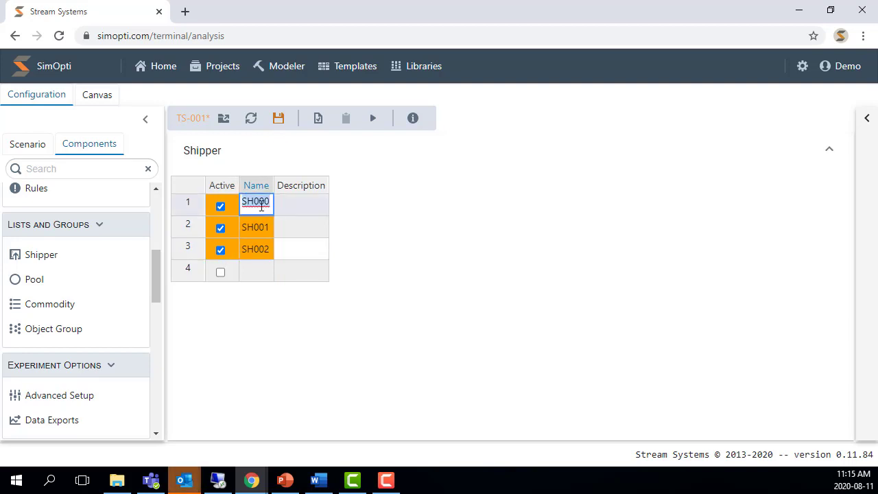
pyautogui.write('De')
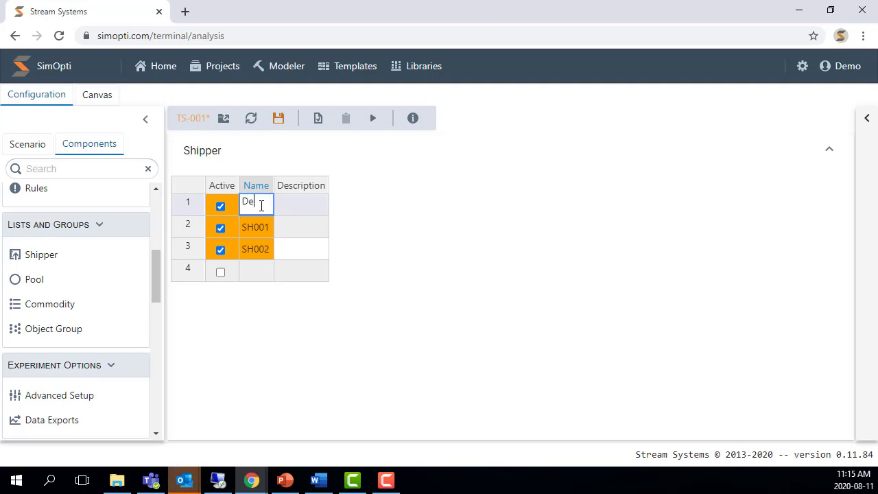
pyautogui.write('von')
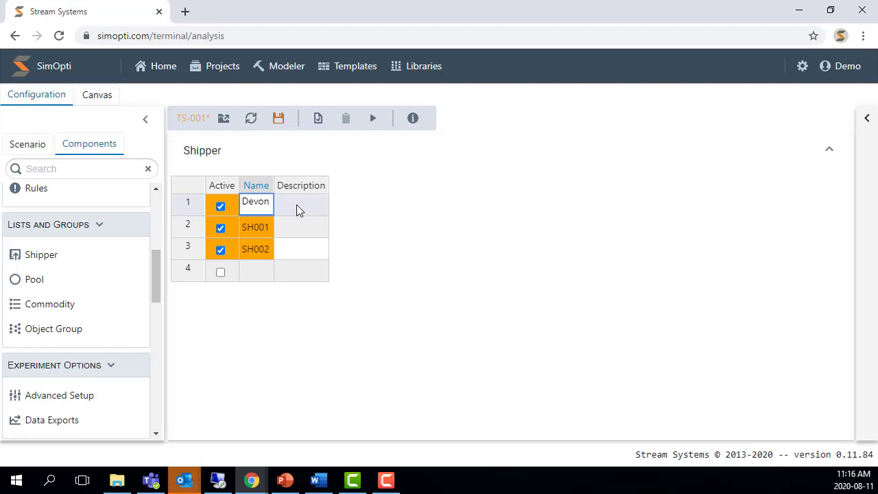
pyautogui.press('Return')
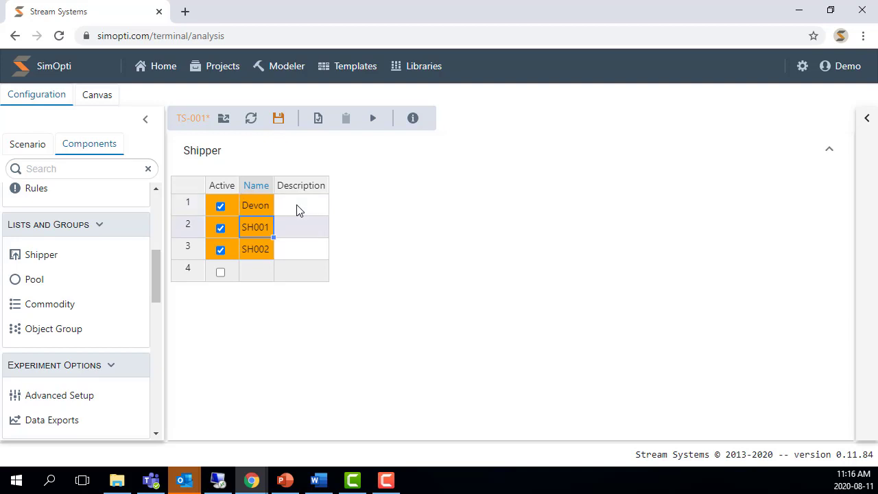
pyautogui.write('BP')
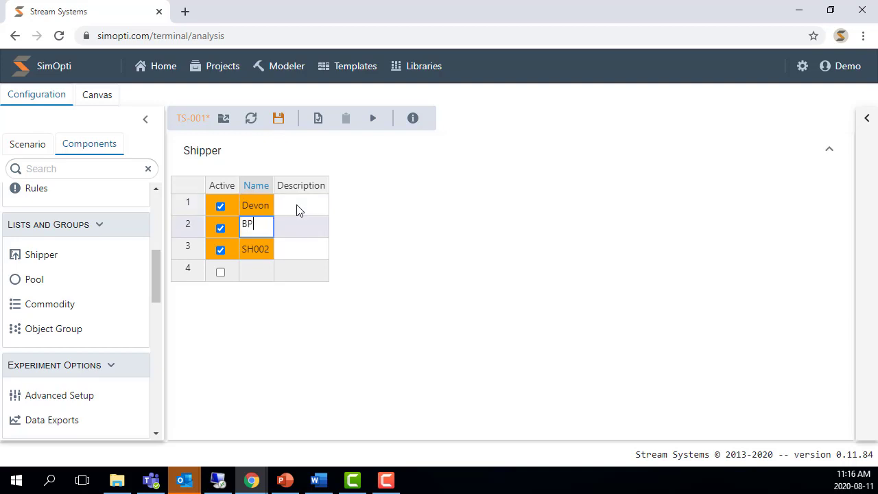
pyautogui.press('Return')
pyautogui.write('Shell')
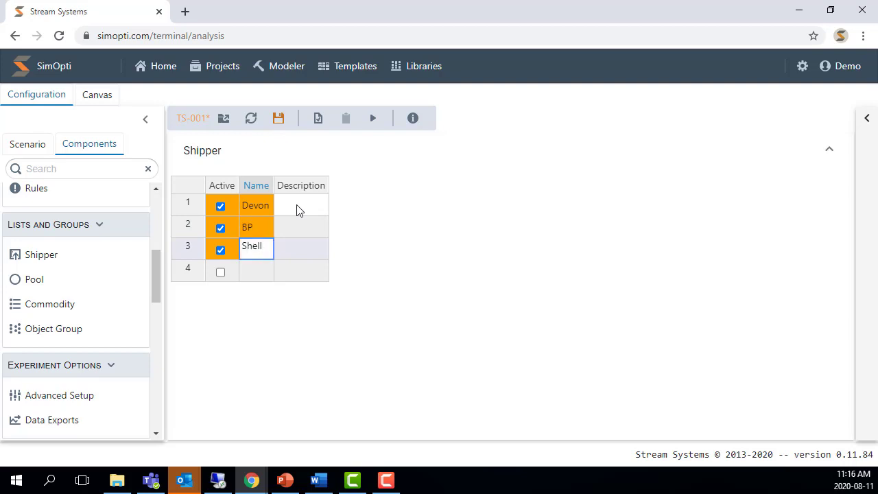
pyautogui.press('Return')
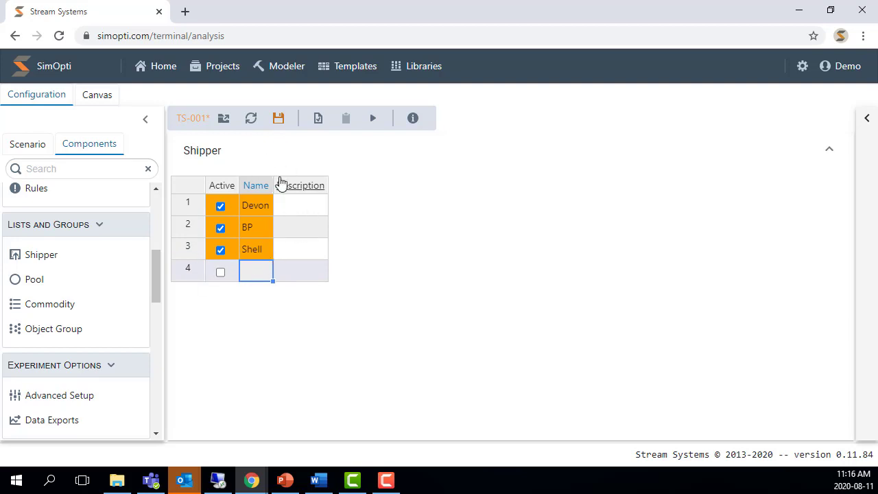
pyautogui.click(279, 121)
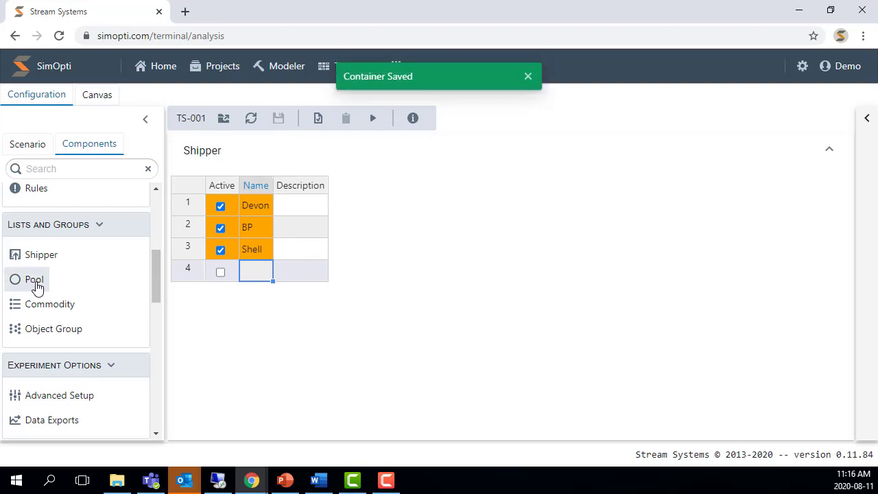
# Open the Pool list and activate two pool rows.
pyautogui.click(34, 279)
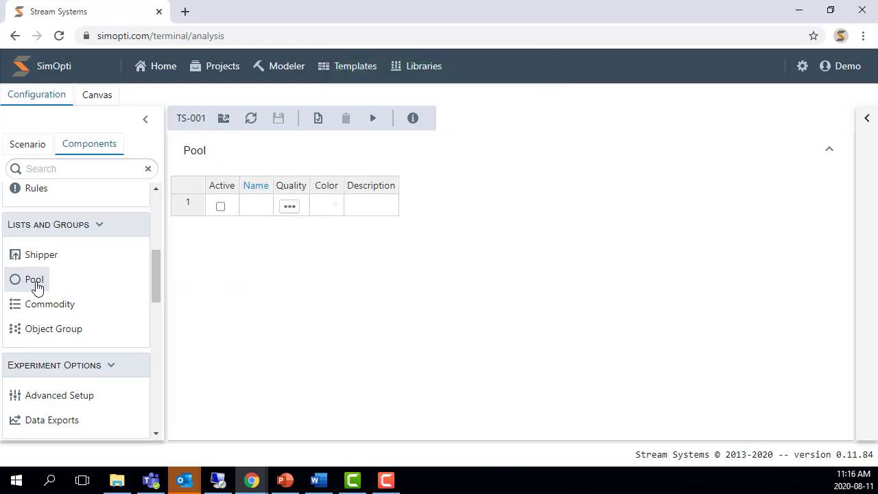
pyautogui.click(221, 207)
pyautogui.click(221, 229)
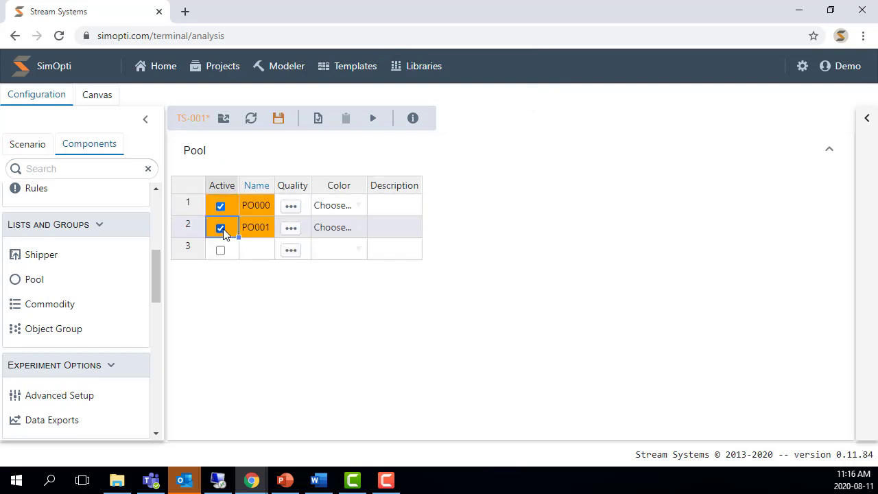
# Name the first pool LS and give it the description Light Synthetic.
pyautogui.click(266, 204)
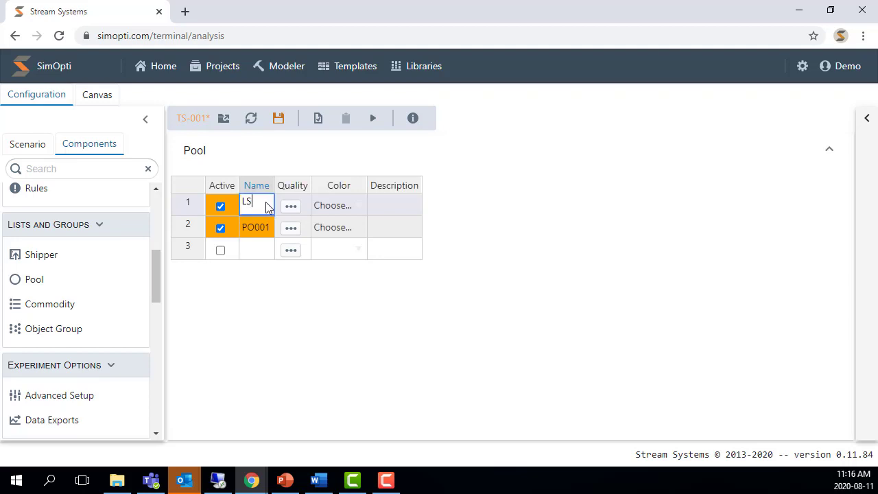
pyautogui.press('Tab')
pyautogui.press('Tab')
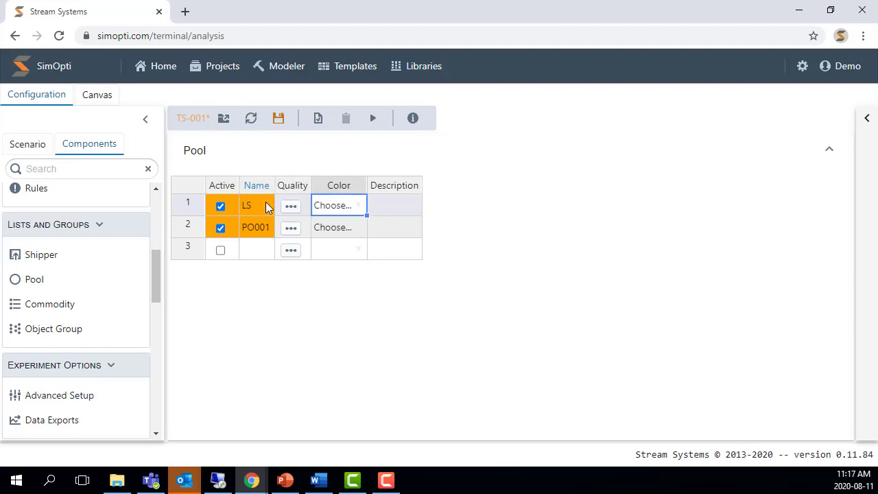
pyautogui.press('Tab')
pyautogui.write('L')
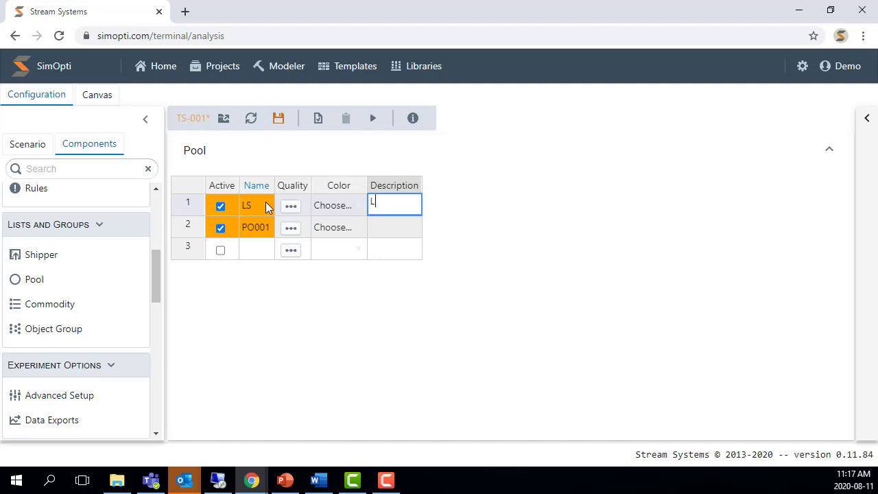
pyautogui.write('ight Synthetic')
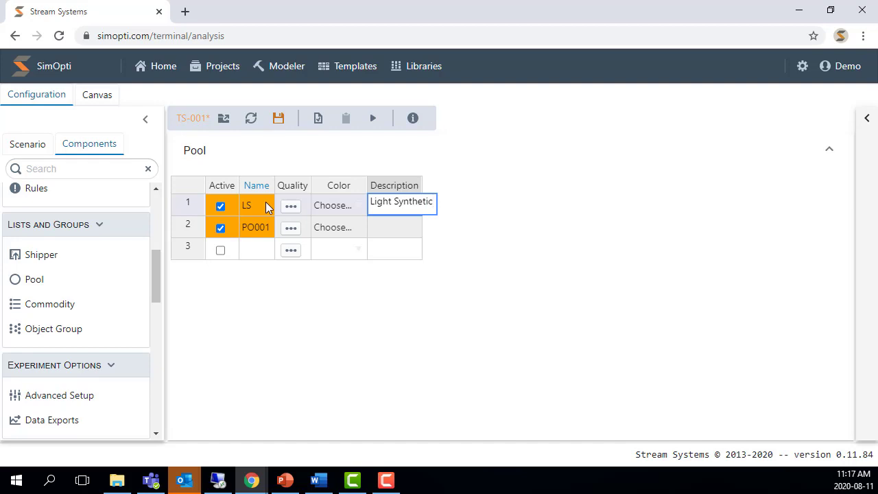
pyautogui.press('Return')
# Name the second pool HVY with the description Heavy, and save the scenario.
pyautogui.click(252, 236)
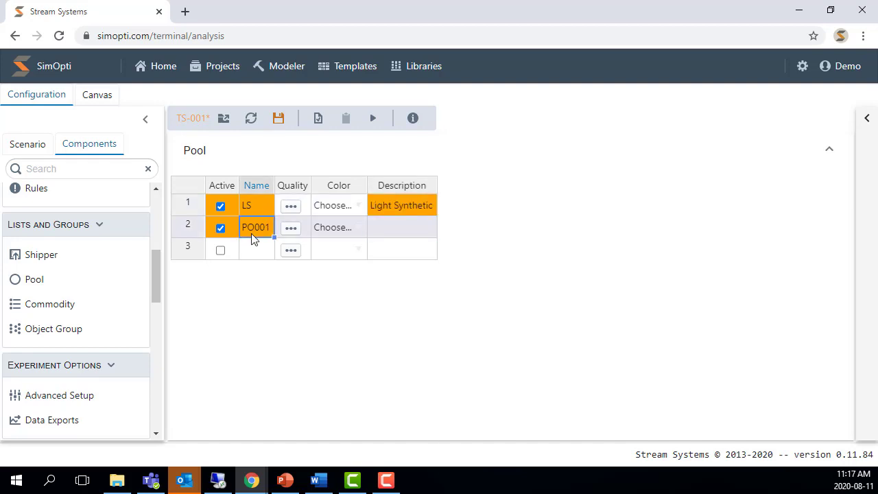
pyautogui.write('HVY')
pyautogui.press('Tab')
pyautogui.press('Tab')
pyautogui.write('Heavy')
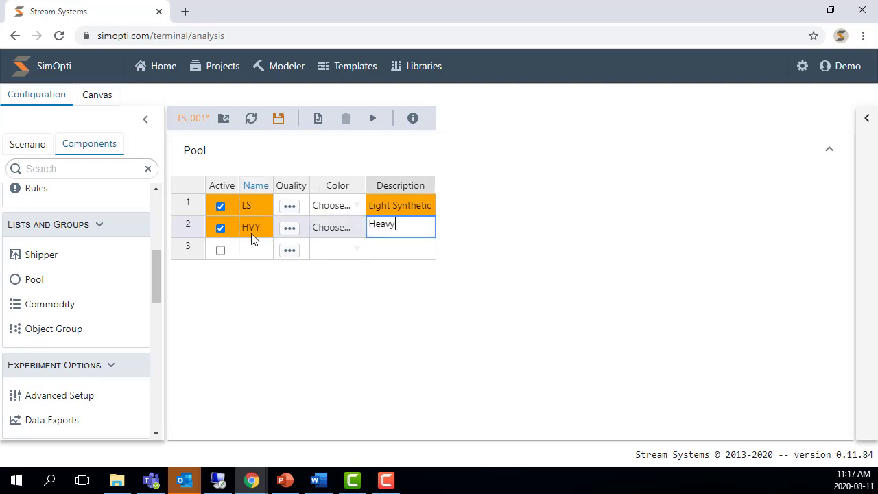
pyautogui.press('Return')
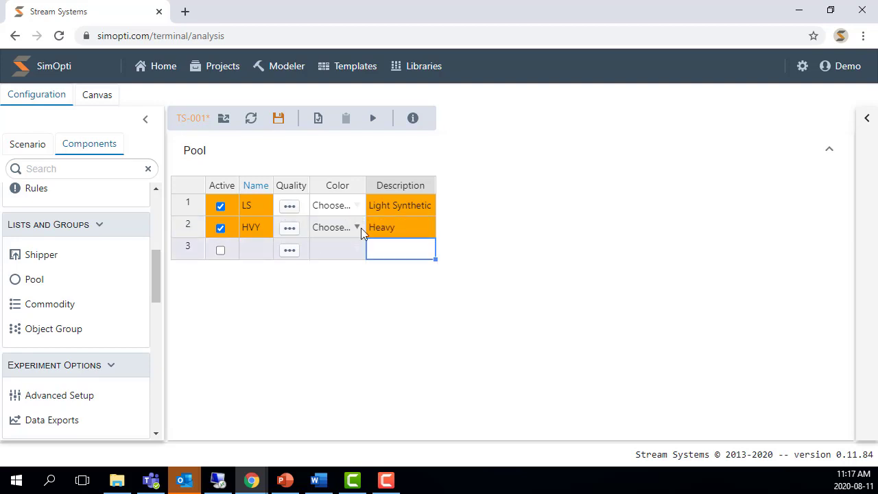
pyautogui.click(279, 121)
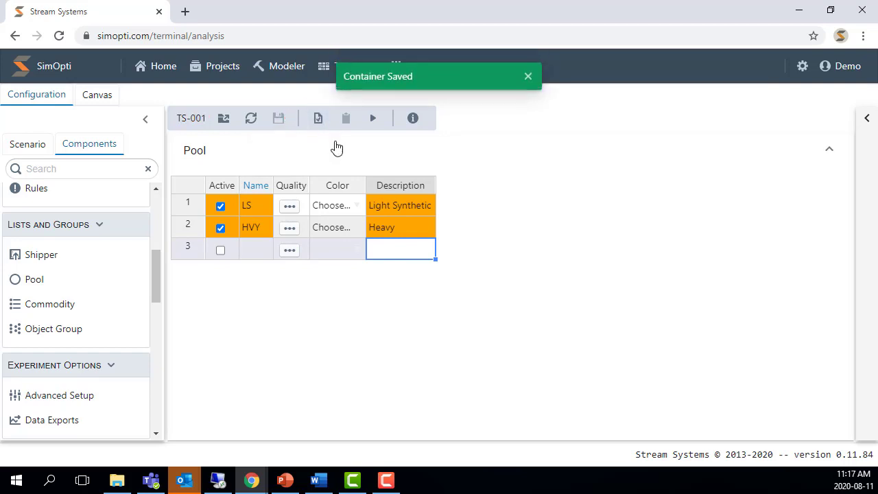
# Open the Commodity list and activate three commodity rows.
pyautogui.click(53, 306)
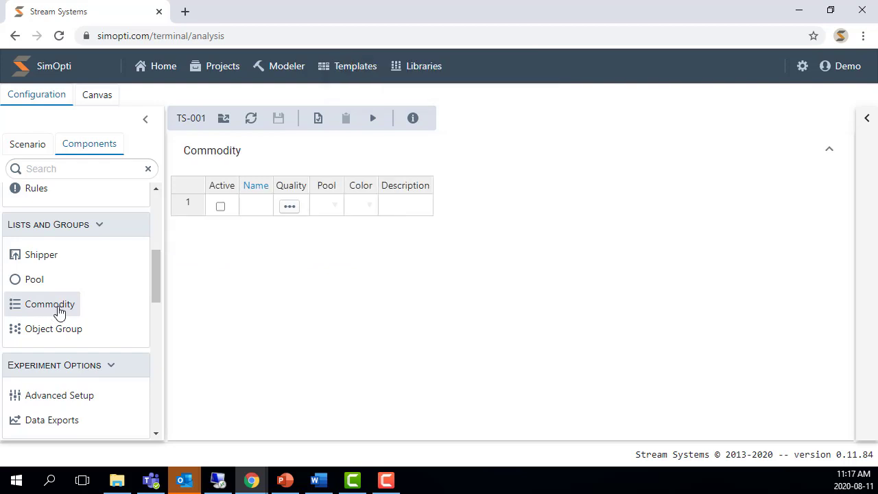
pyautogui.click(220, 207)
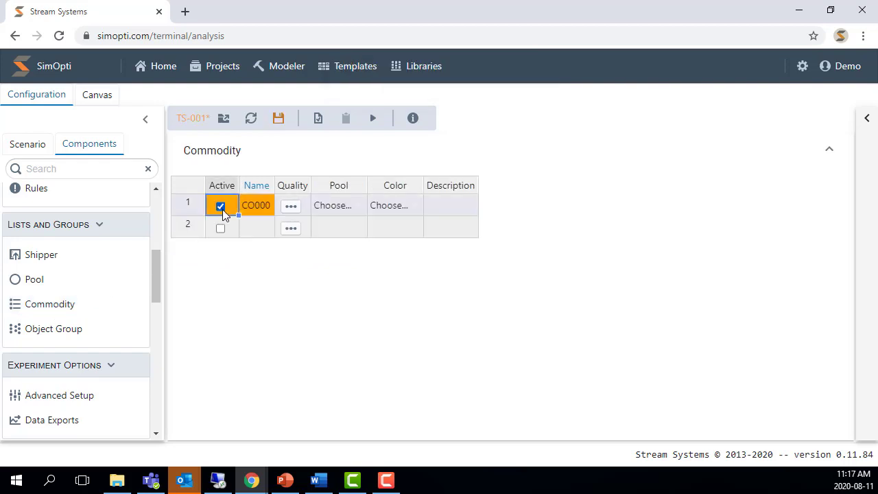
pyautogui.click(220, 228)
pyautogui.click(221, 251)
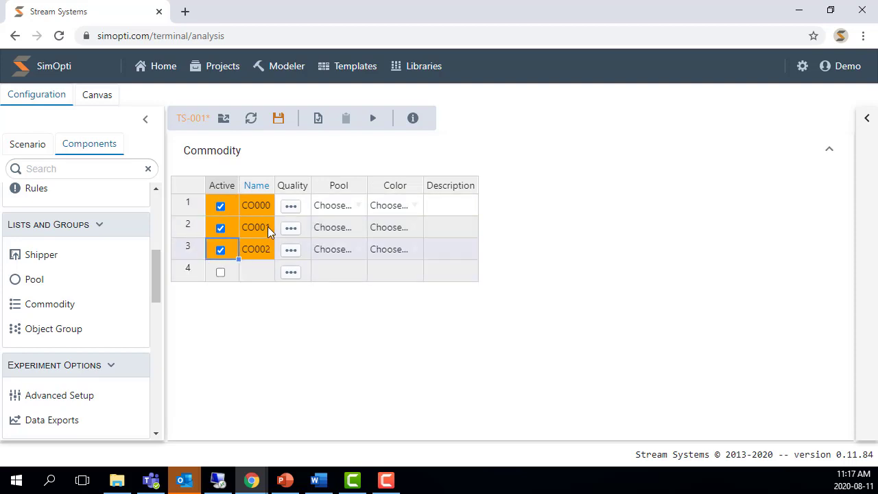
# Enter the commodity descriptions Syncrude, Cold Lake and Shell Synthetic Light in rows 1 to 3.
pyautogui.click(461, 207)
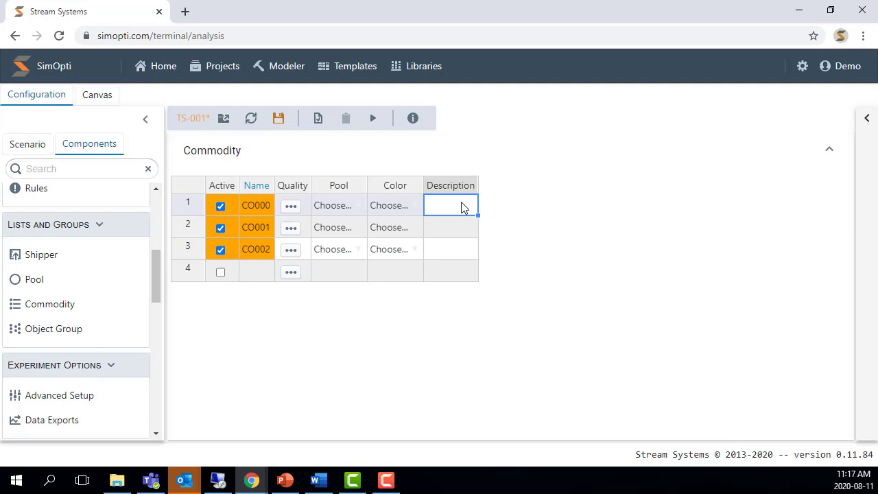
pyautogui.write('Syncrude')
pyautogui.press('Return')
pyautogui.write('C')
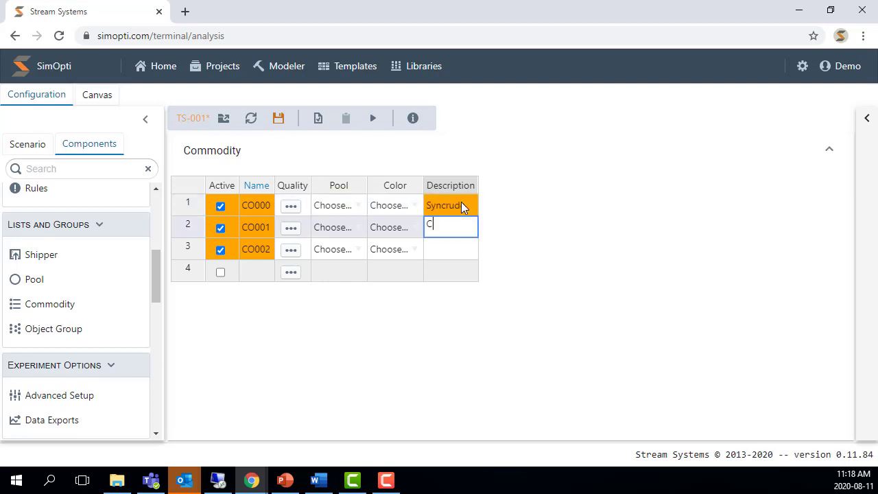
pyautogui.write('old Lake')
pyautogui.press('Return')
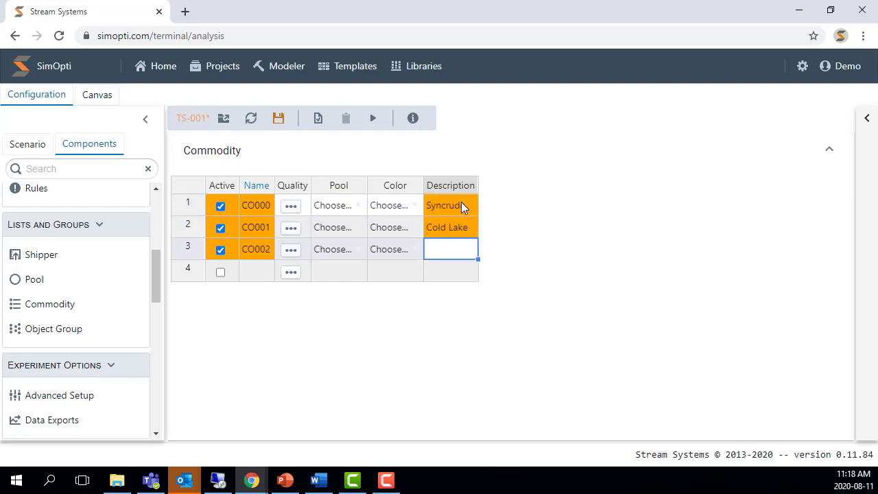
pyautogui.write('Shell Synthetic Light')
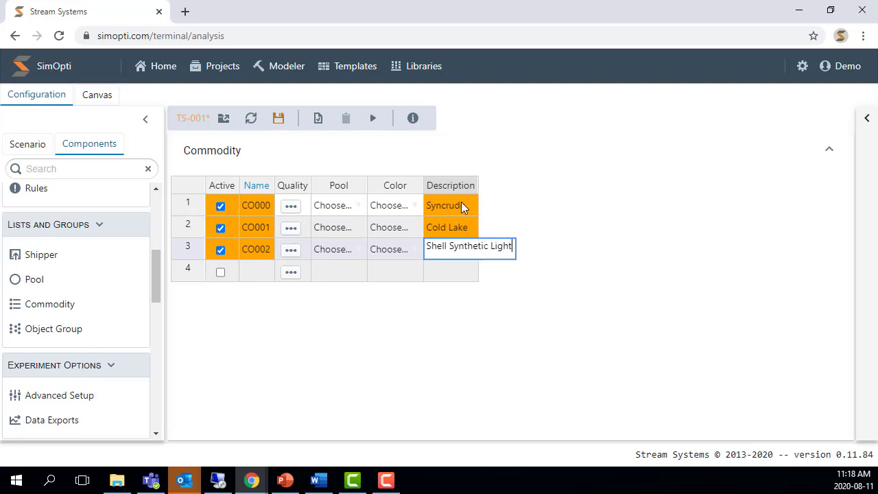
pyautogui.click(479, 278)
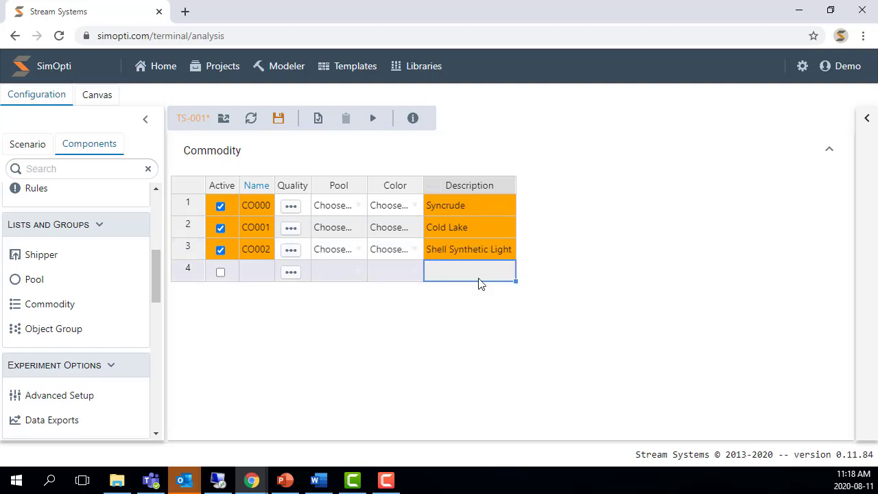
# Name the three commodities SYN, CL and SSX in rows 1 to 3.
pyautogui.click(253, 208)
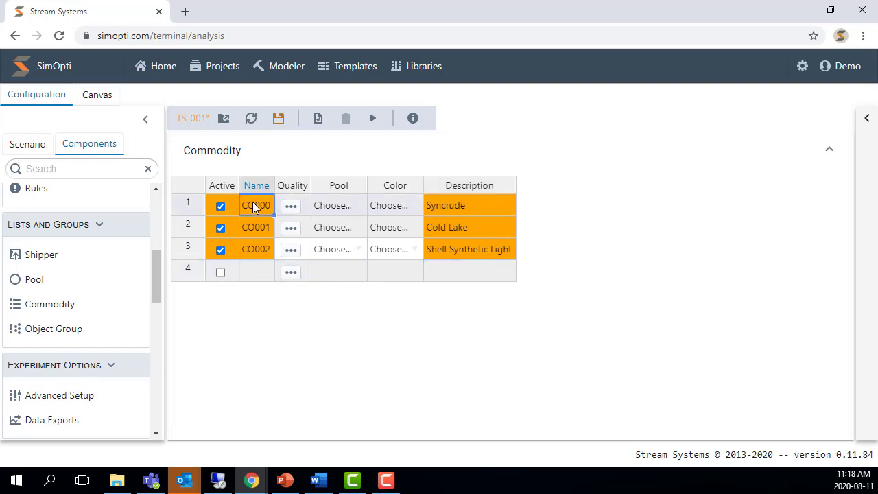
pyautogui.write('SYN')
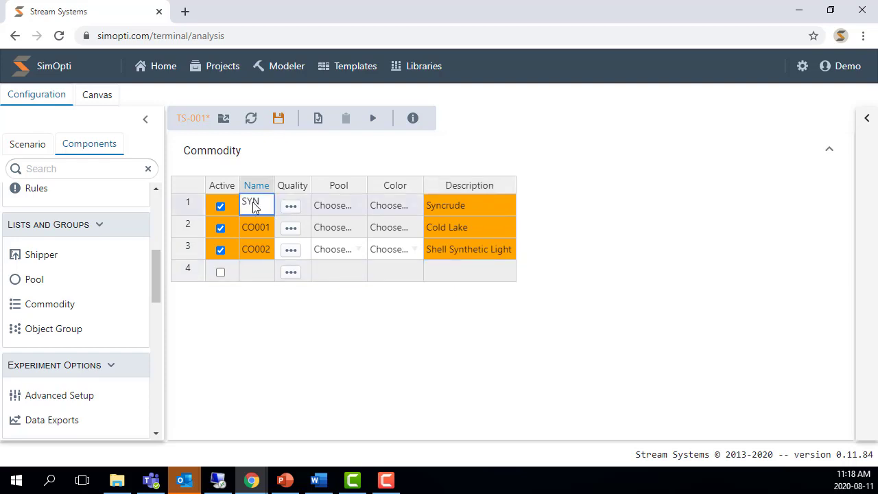
pyautogui.press('Return')
pyautogui.write('CL')
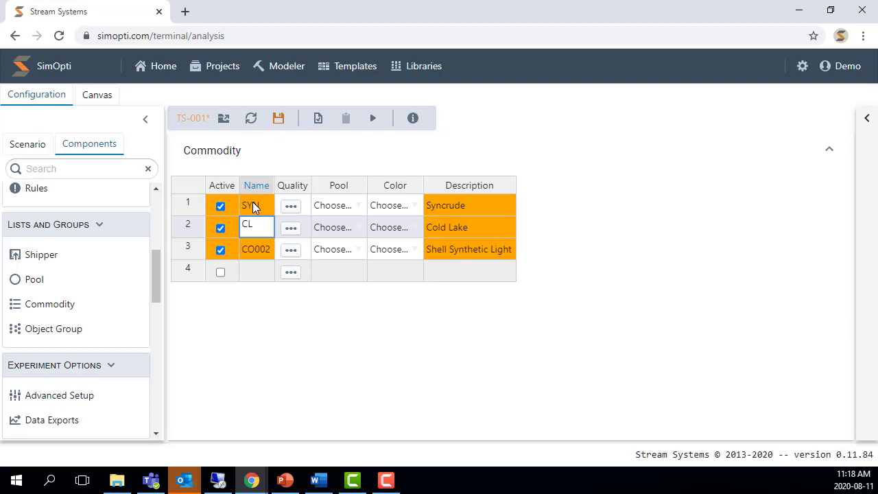
pyautogui.press('Return')
pyautogui.write('SS')
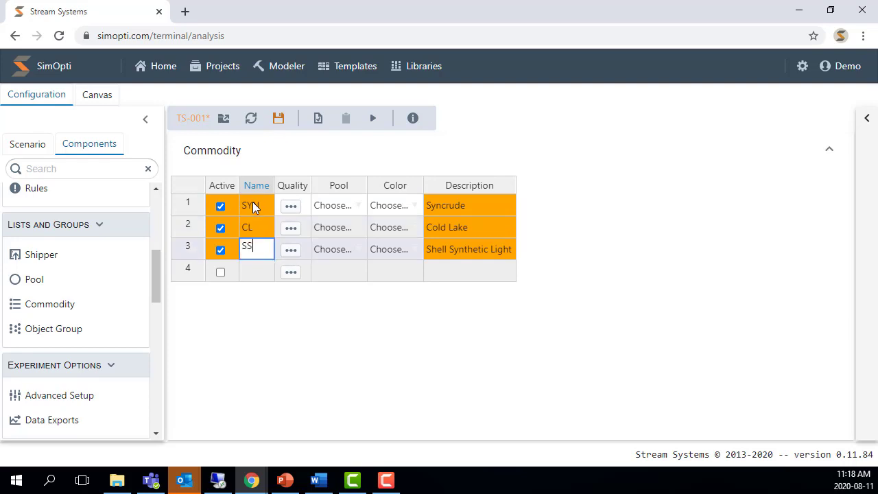
pyautogui.write('X')
pyautogui.click(261, 274)
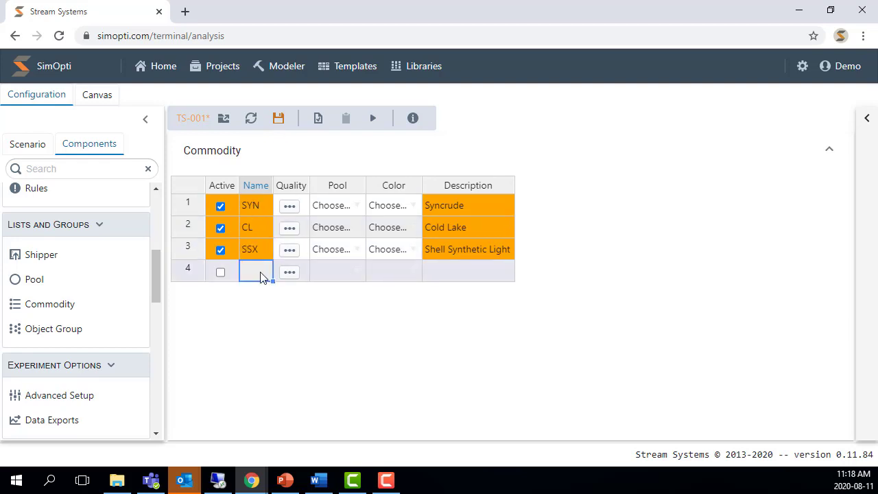
# Assign commodities SYN and SSX to pool LS, and commodity CL to pool HVY.
pyautogui.click(357, 207)
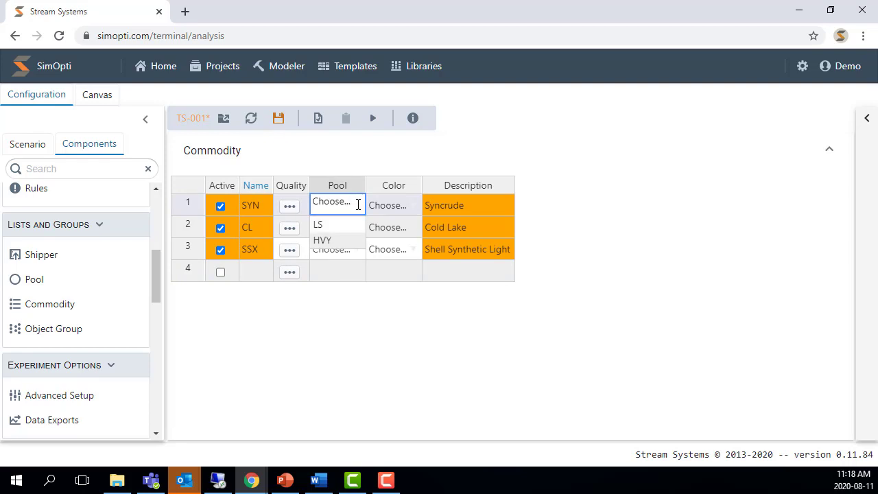
pyautogui.click(329, 225)
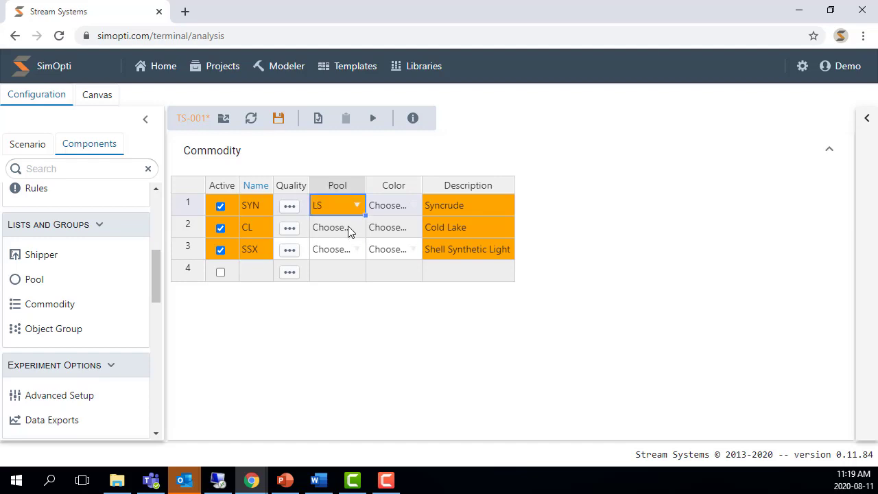
pyautogui.click(355, 228)
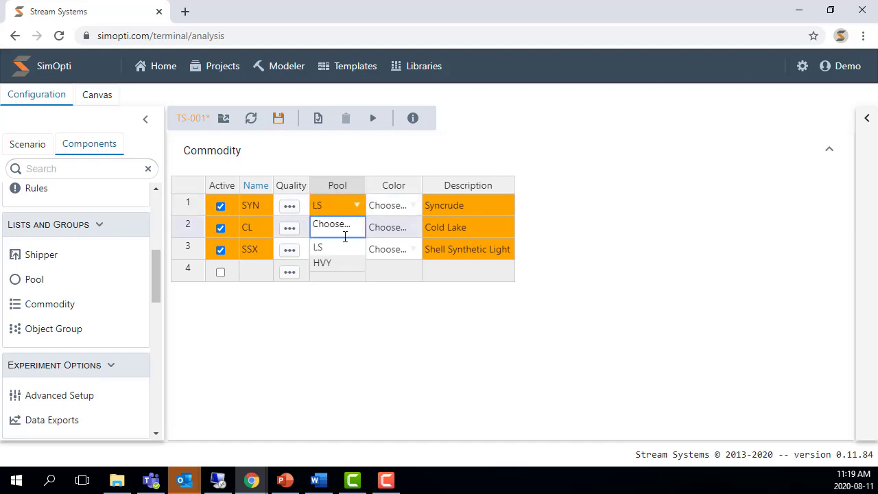
pyautogui.click(333, 267)
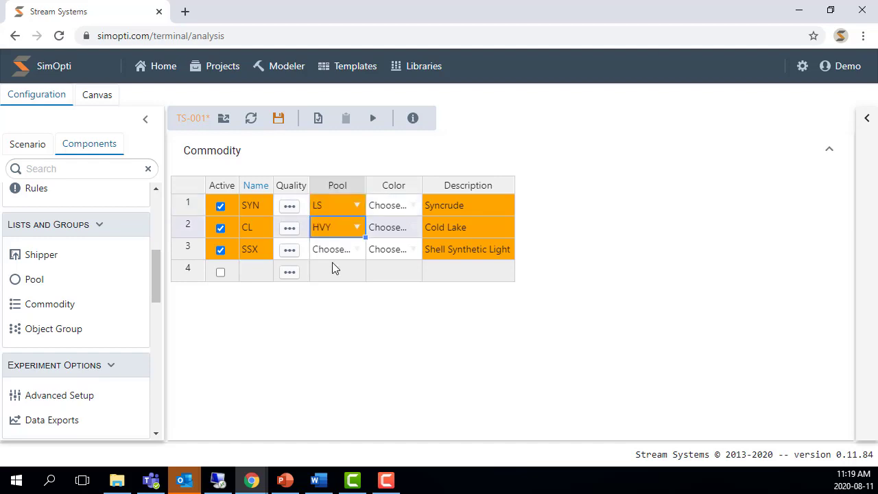
pyautogui.click(358, 249)
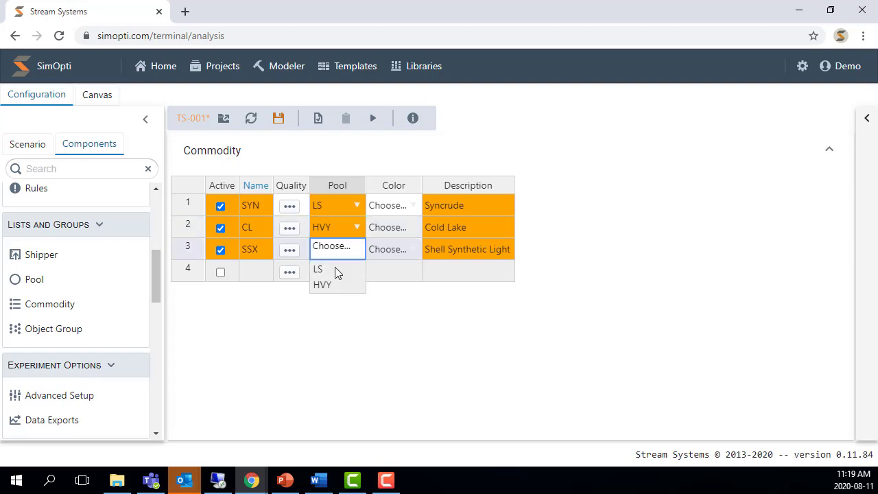
pyautogui.click(335, 267)
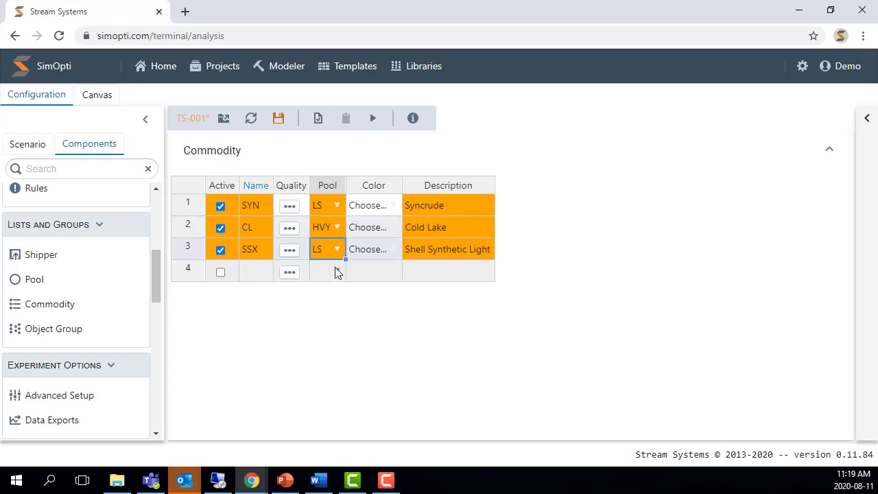
# Set the commodity colors to Orange for SYN, Indigo for CL and Green for SSX.
pyautogui.click(398, 202)
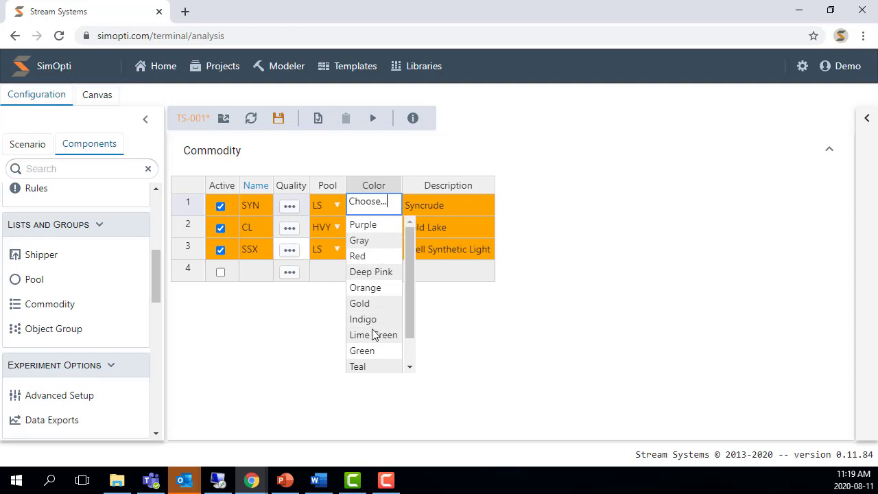
pyautogui.click(381, 292)
pyautogui.click(398, 226)
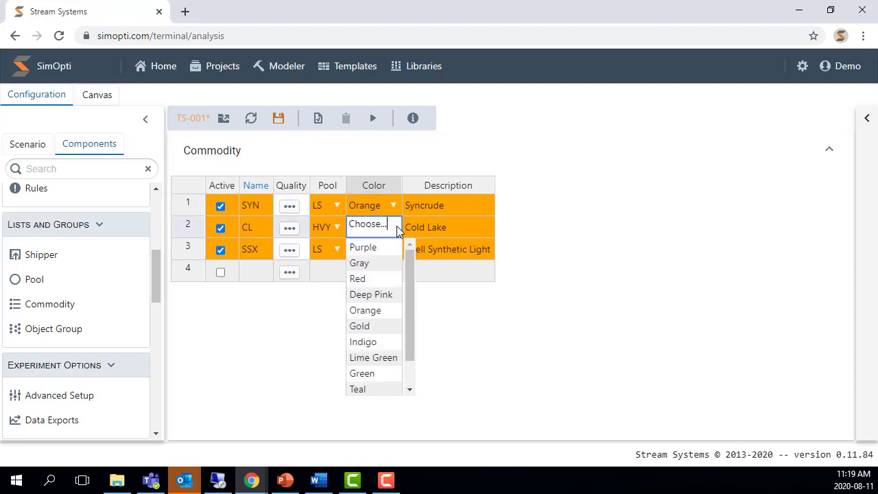
pyautogui.scroll(-1, 376, 323)
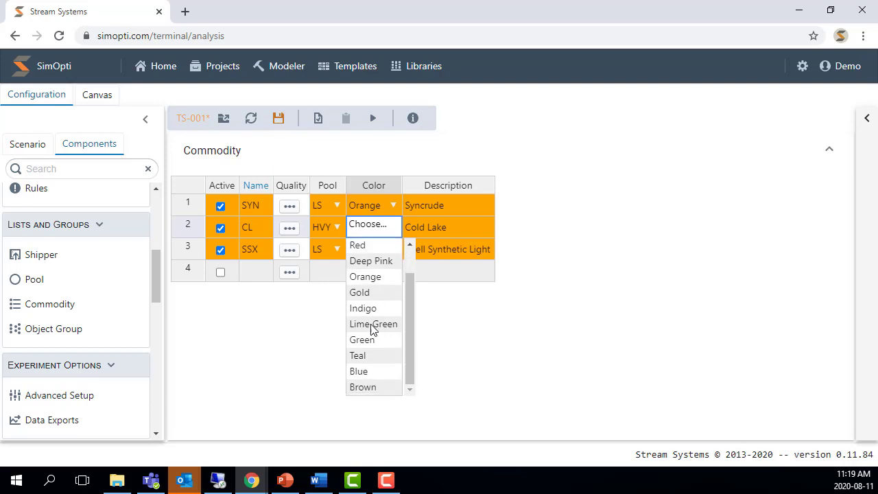
pyautogui.click(368, 312)
pyautogui.click(395, 250)
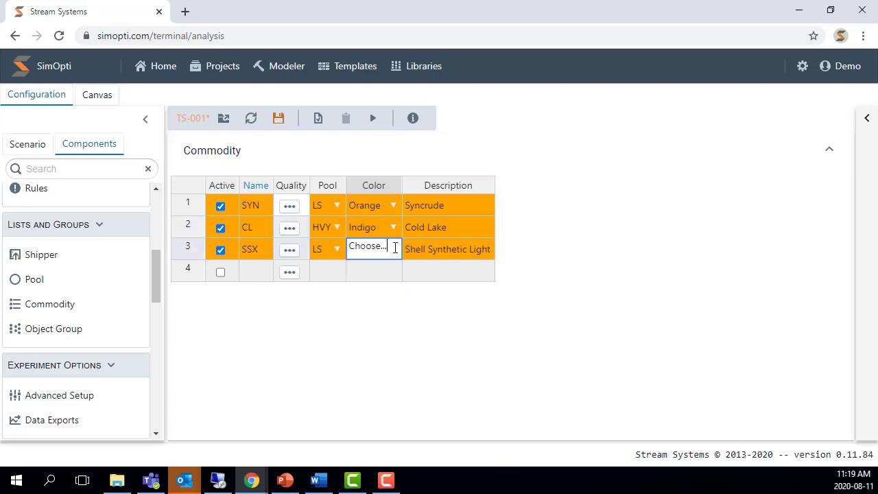
pyautogui.scroll(-1, 380, 307)
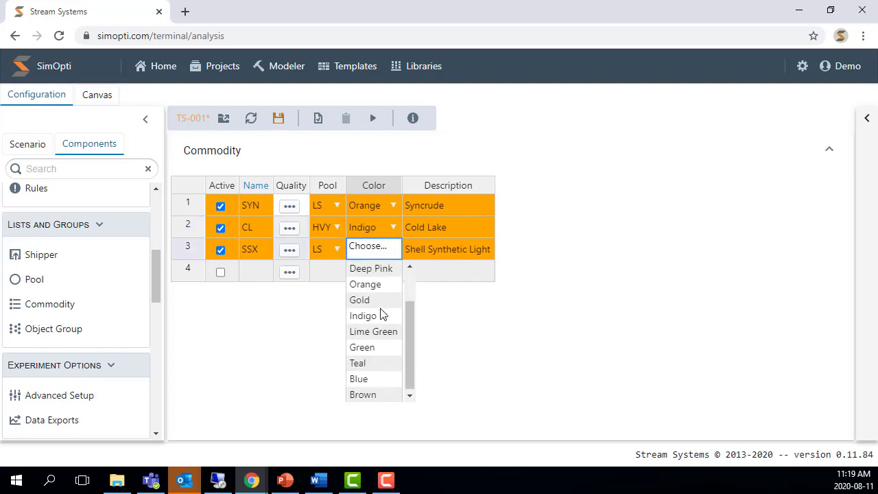
pyautogui.click(370, 347)
pyautogui.click(374, 274)
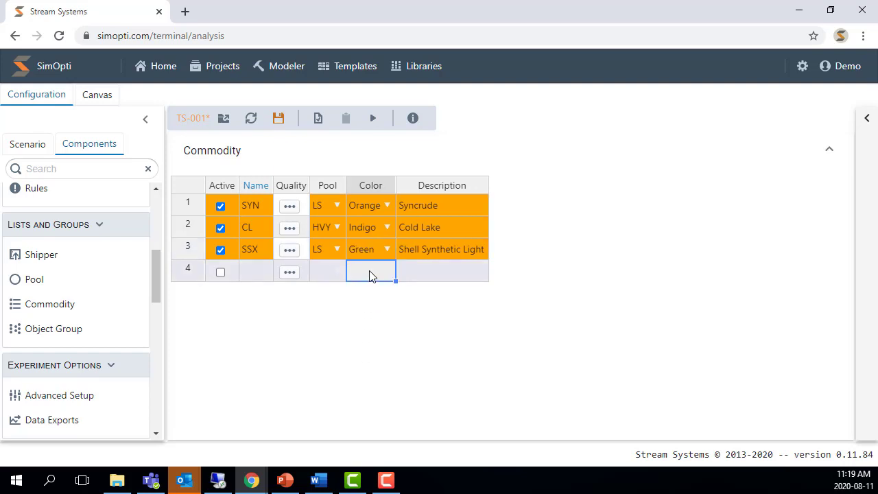
# In the quality data of SYN, set the oil's sulfur content to 0.20 % and density to 861 kg/m³.
pyautogui.click(290, 206)
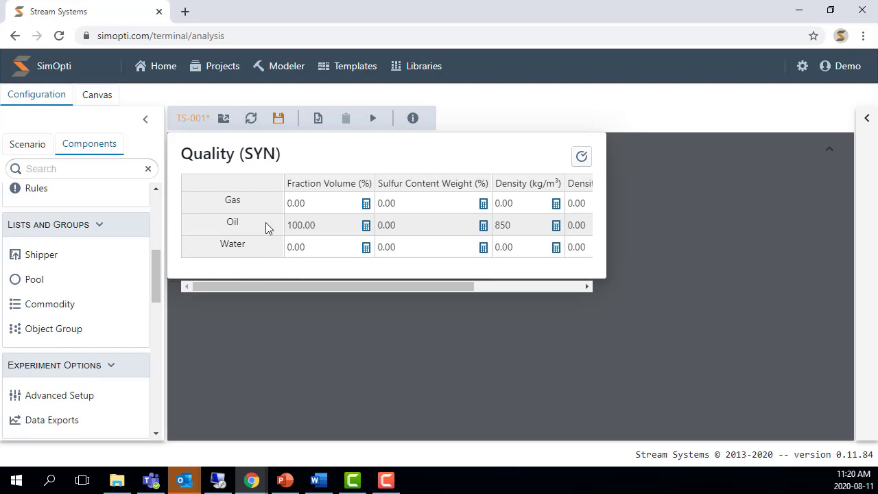
pyautogui.click(314, 225)
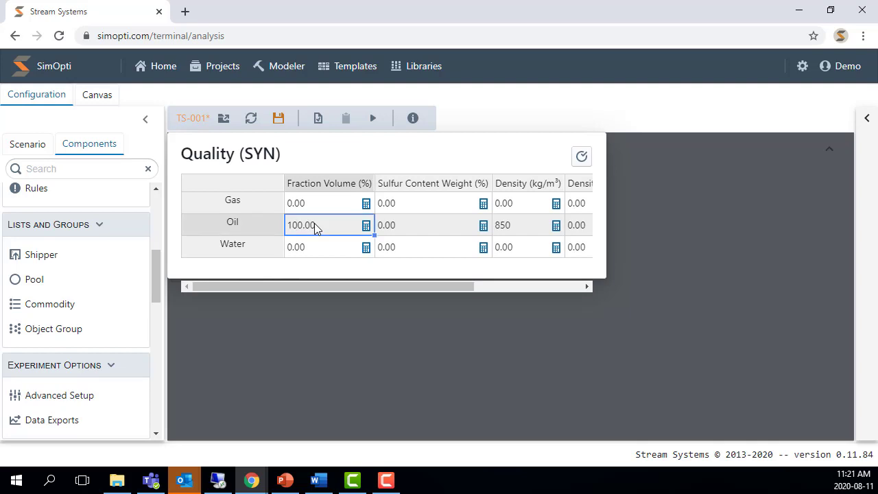
pyautogui.press('Right')
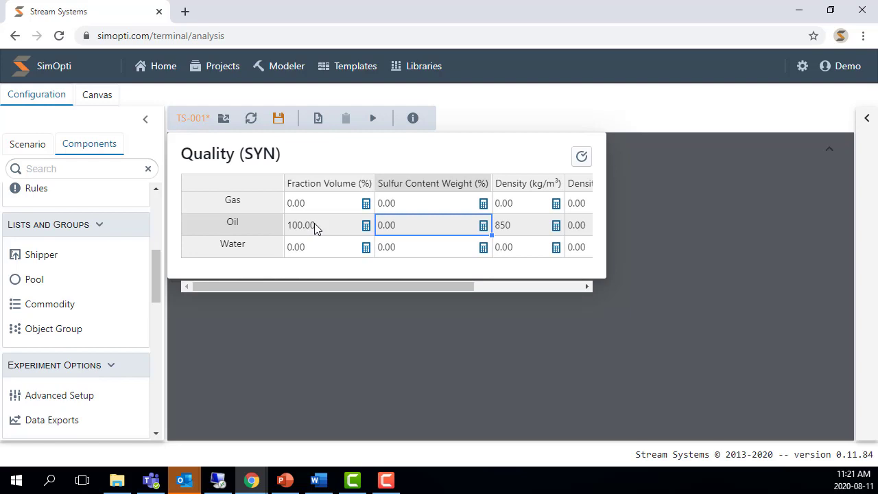
pyautogui.write('.20')
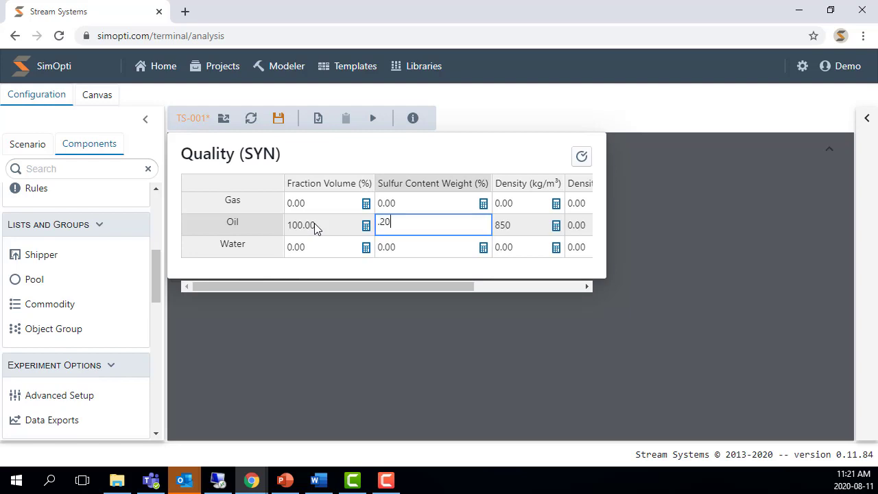
pyautogui.press('Tab')
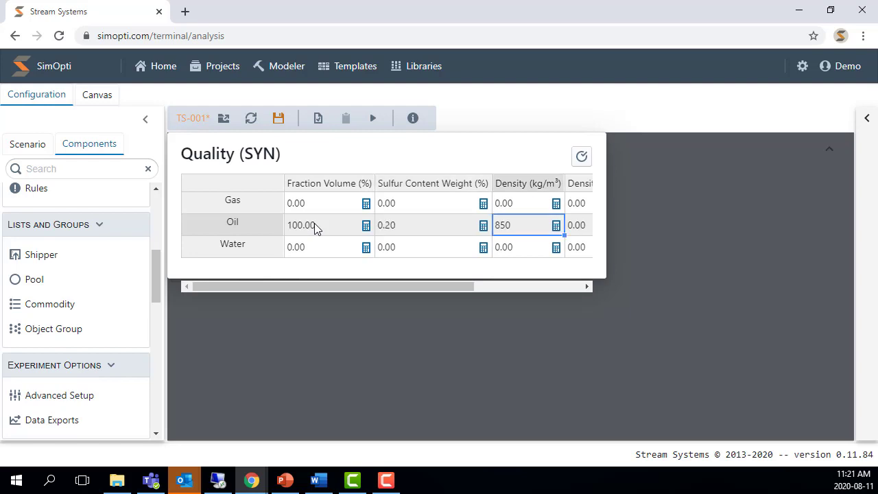
pyautogui.write('861')
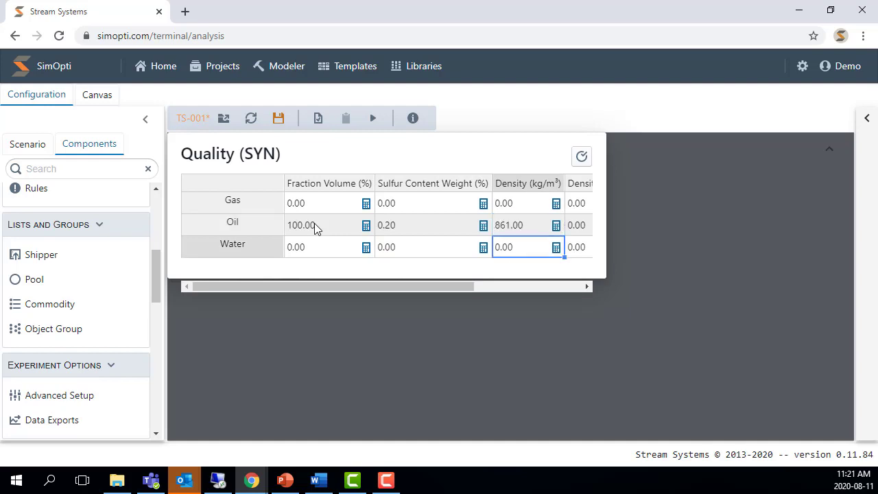
pyautogui.click(581, 158)
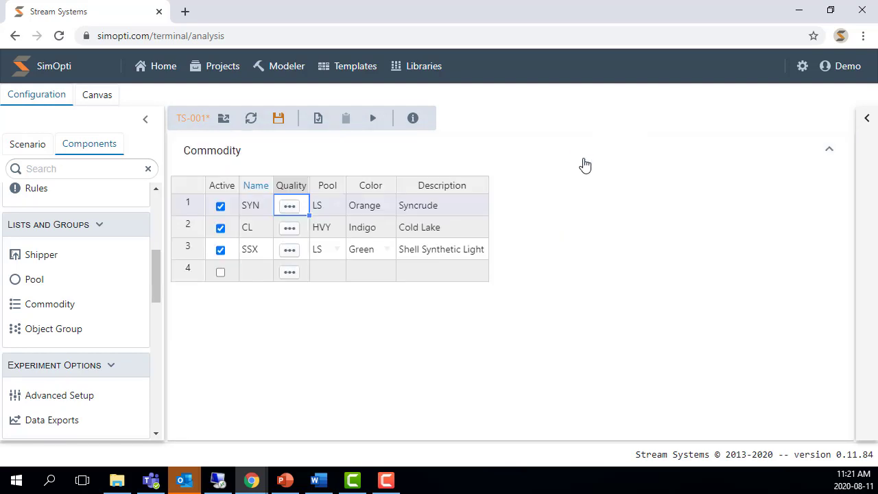
# In the quality data of CL, set the oil's sulfur content to 0.87 % and density to 923.4 kg/m³.
pyautogui.click(290, 229)
pyautogui.click(319, 226)
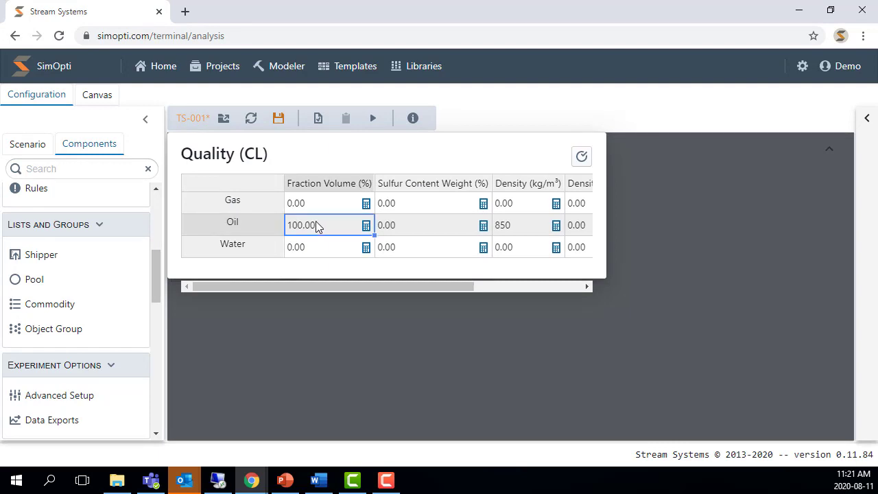
pyautogui.press('Tab')
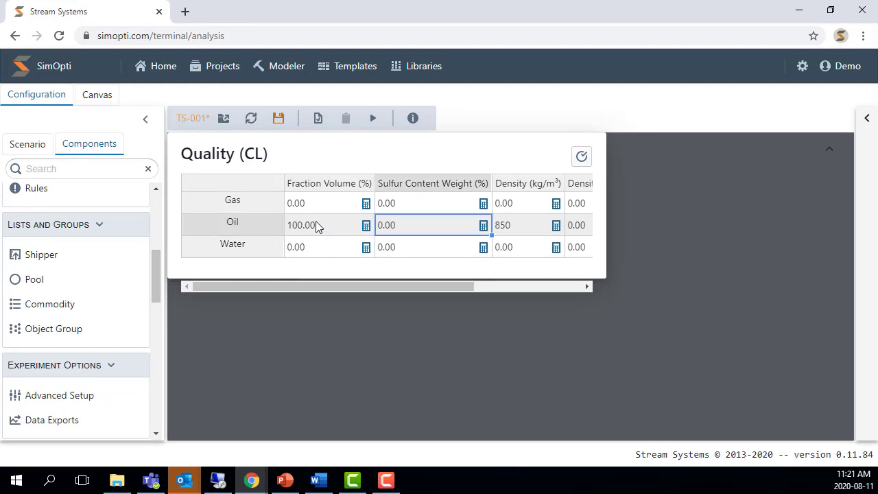
pyautogui.write('.87')
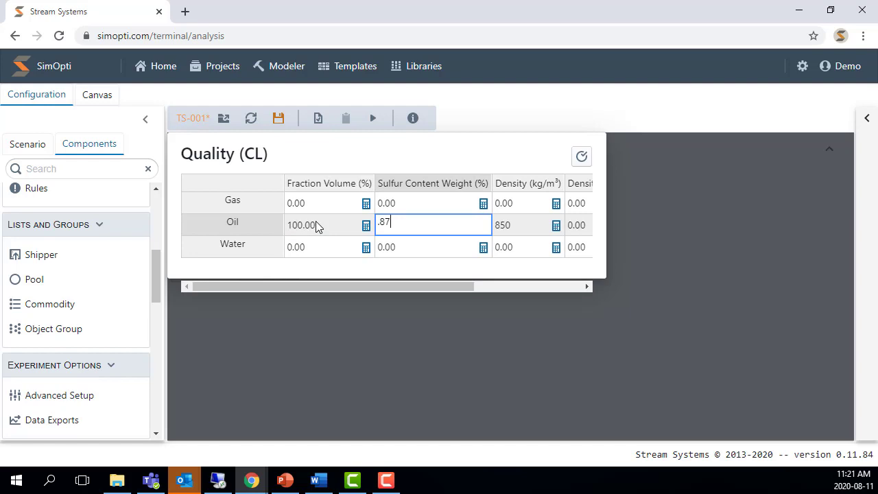
pyautogui.press('Tab')
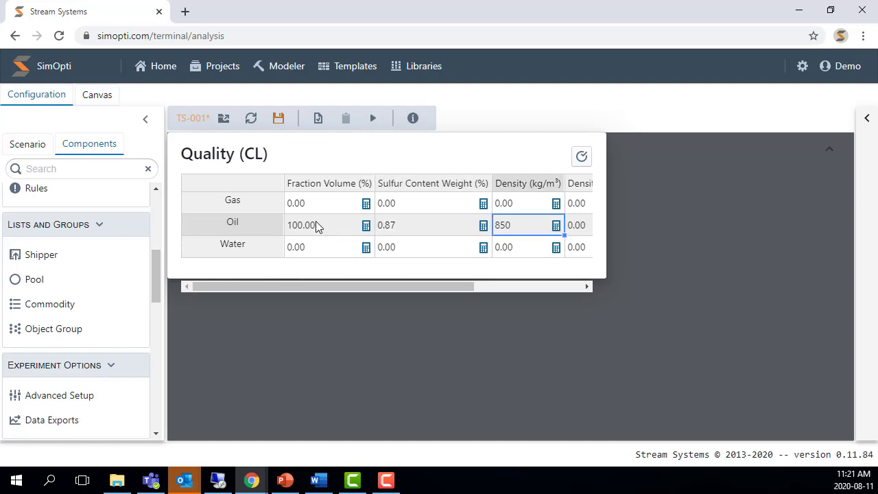
pyautogui.write('923.4')
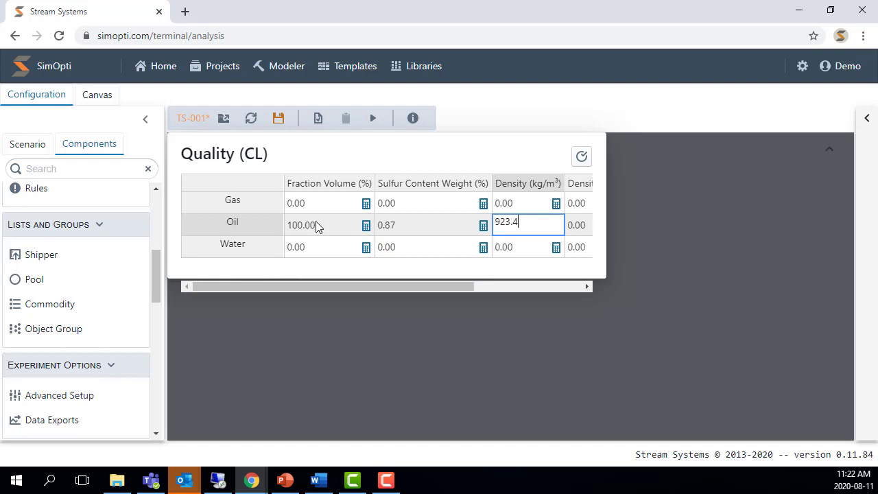
pyautogui.press('Return')
pyautogui.click(581, 157)
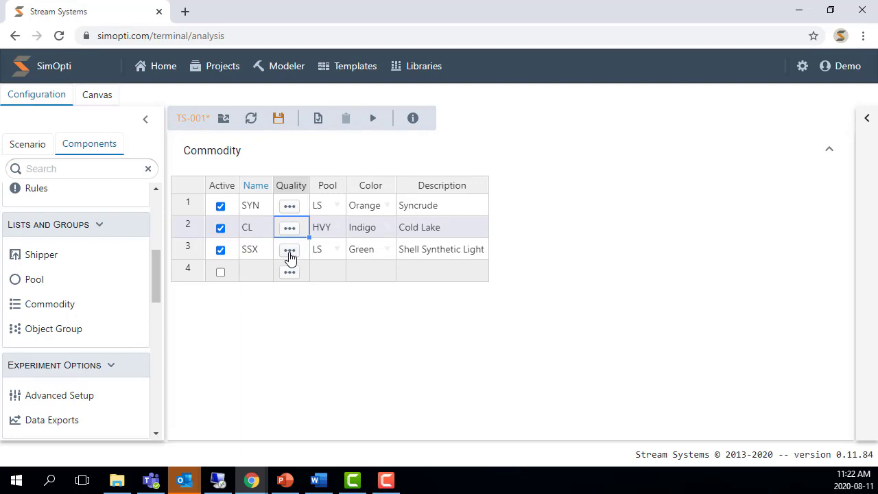
# In the quality data of SSX, set the oil's sulfur content to 0.11 % and density to 865 kg/m³, and save the scenario.
pyautogui.click(290, 251)
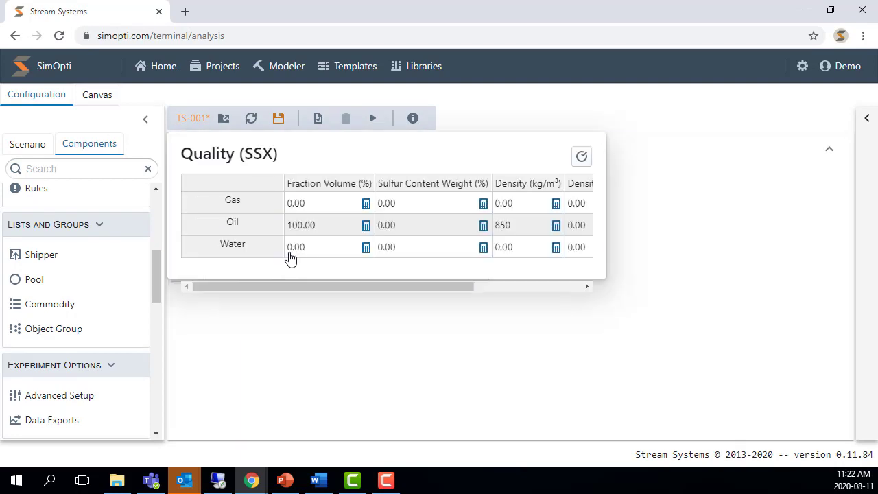
pyautogui.click(404, 228)
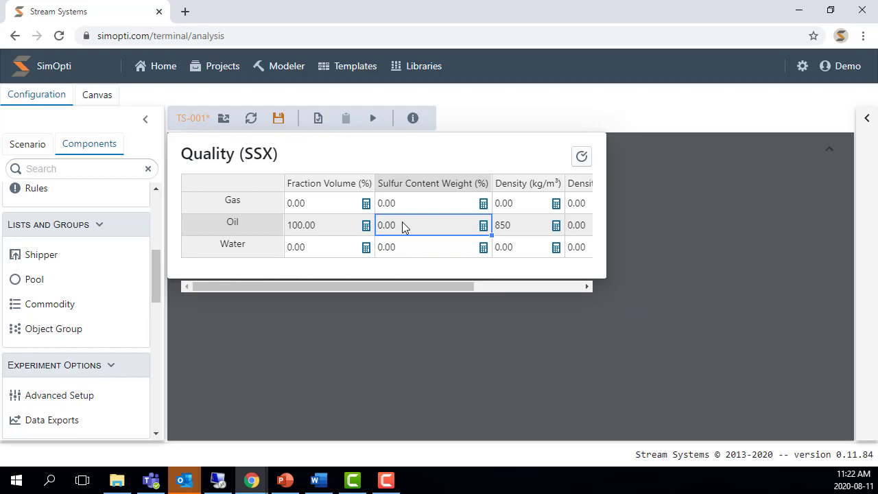
pyautogui.write('.11')
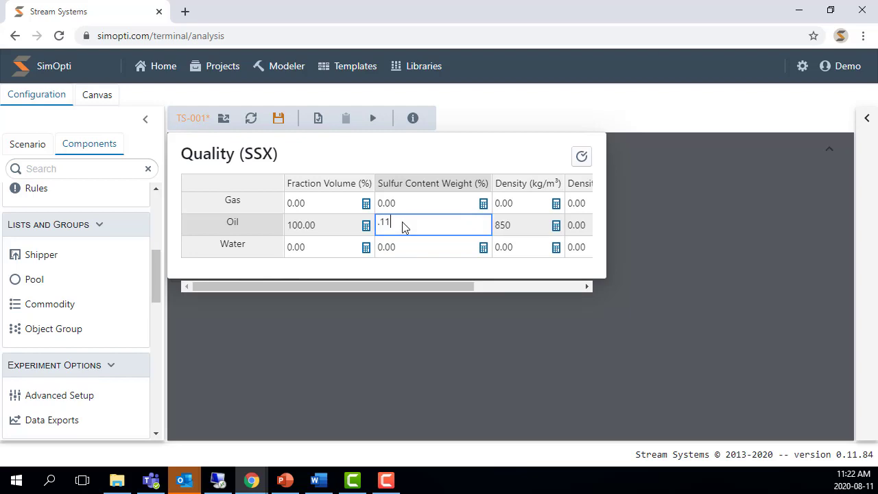
pyautogui.press('Tab')
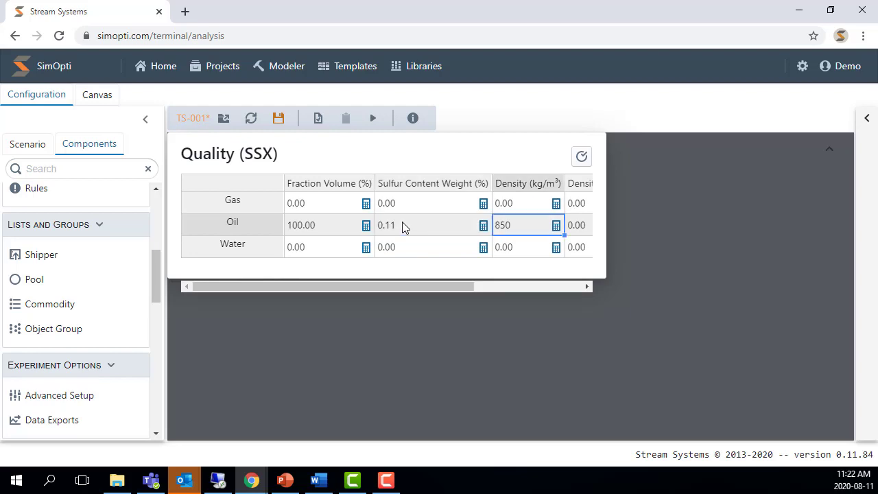
pyautogui.write('865')
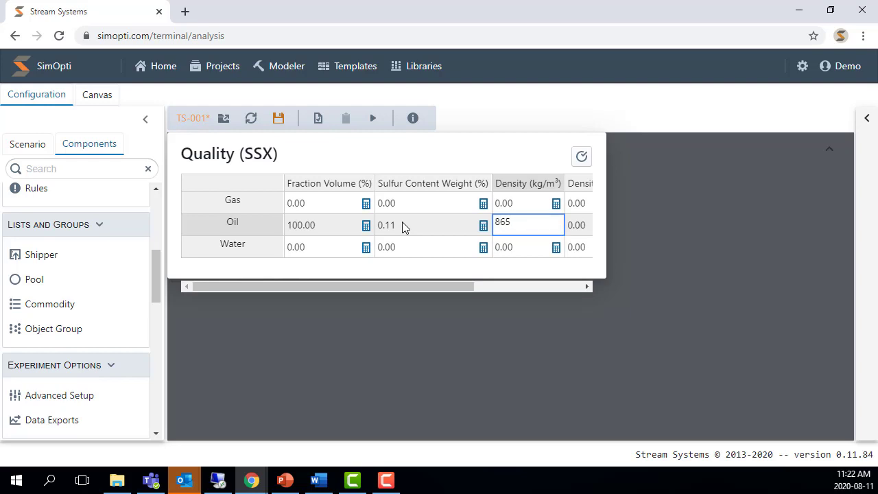
pyautogui.press('Return')
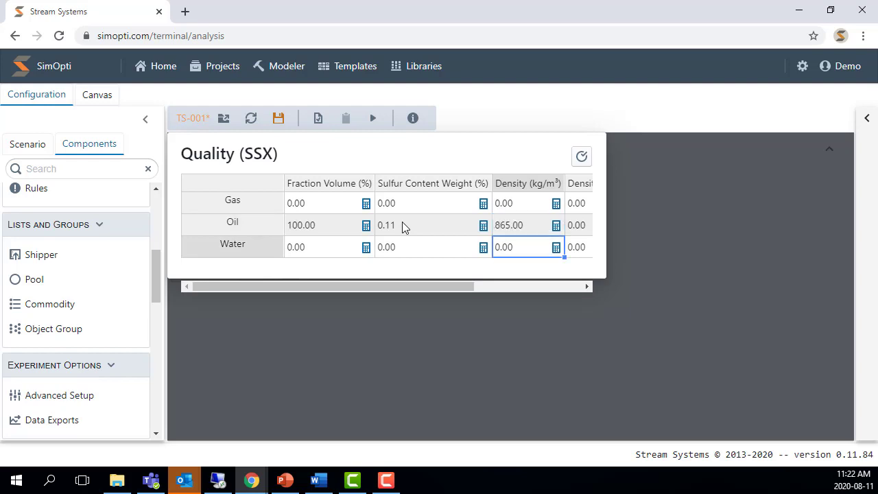
pyautogui.click(587, 160)
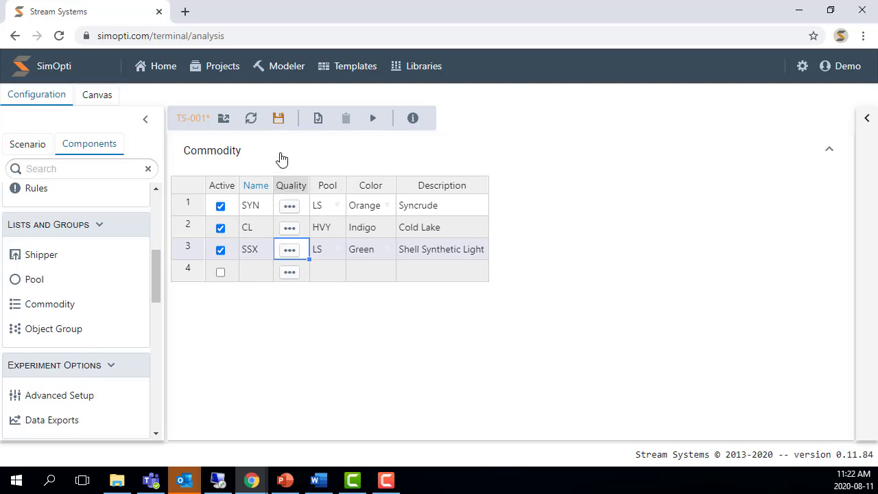
pyautogui.click(279, 120)
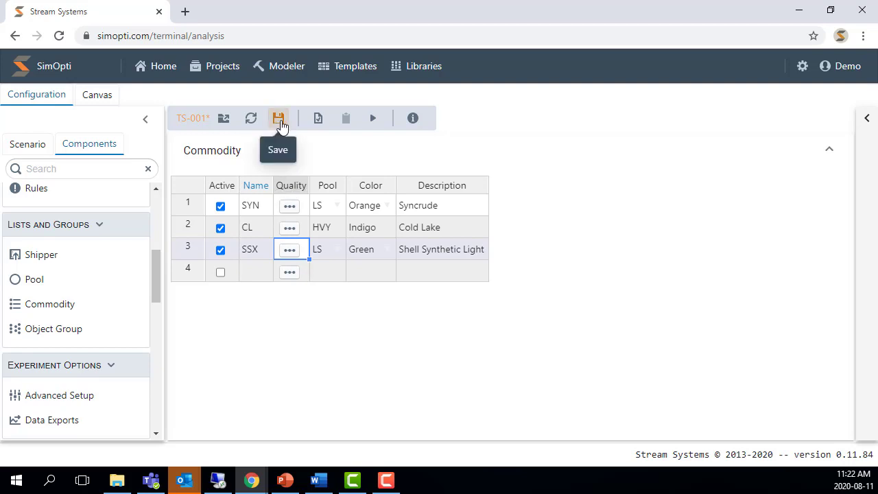
# Add an active object group named "Tank Group 1" to the object group list.
pyautogui.click(53, 330)
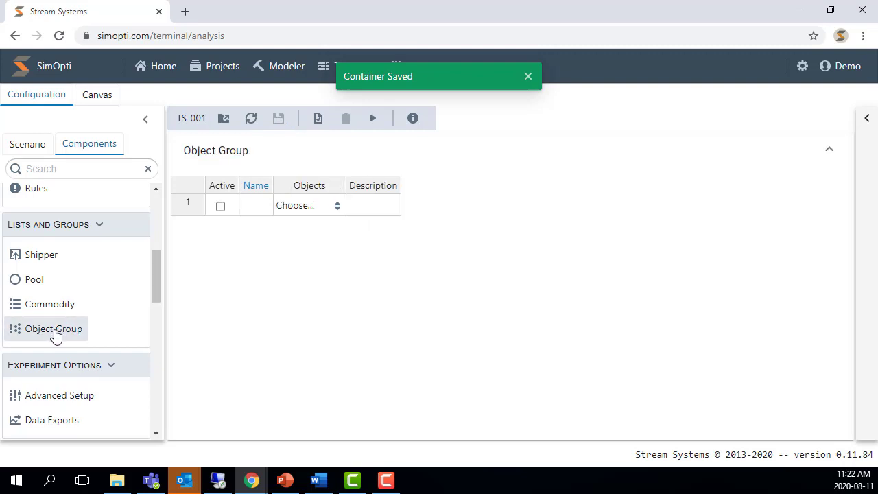
pyautogui.click(221, 208)
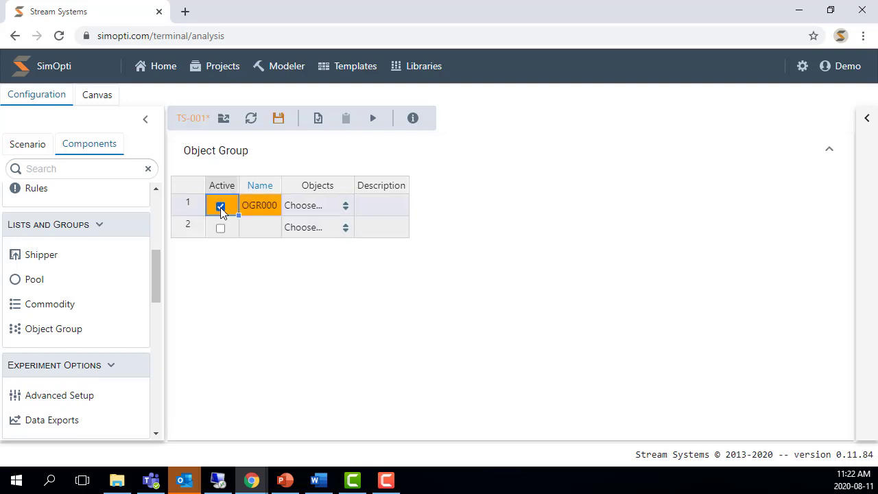
pyautogui.click(260, 207)
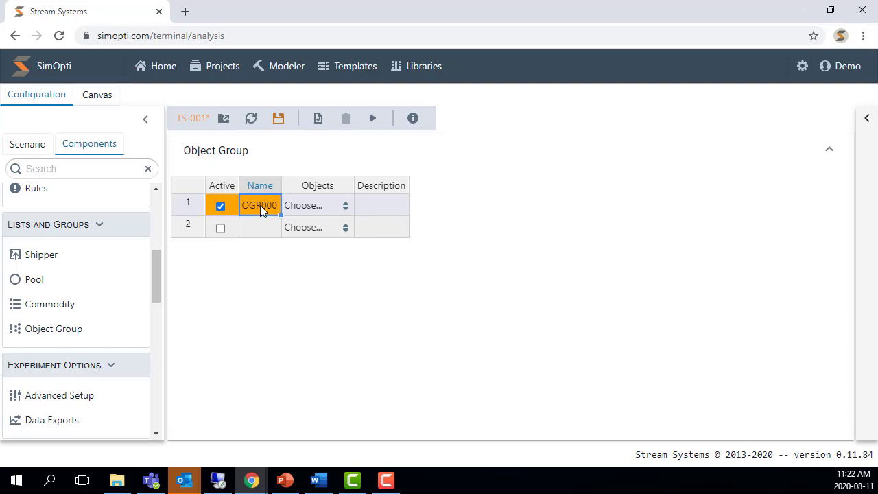
pyautogui.write('Tank Group 1')
pyautogui.click(295, 298)
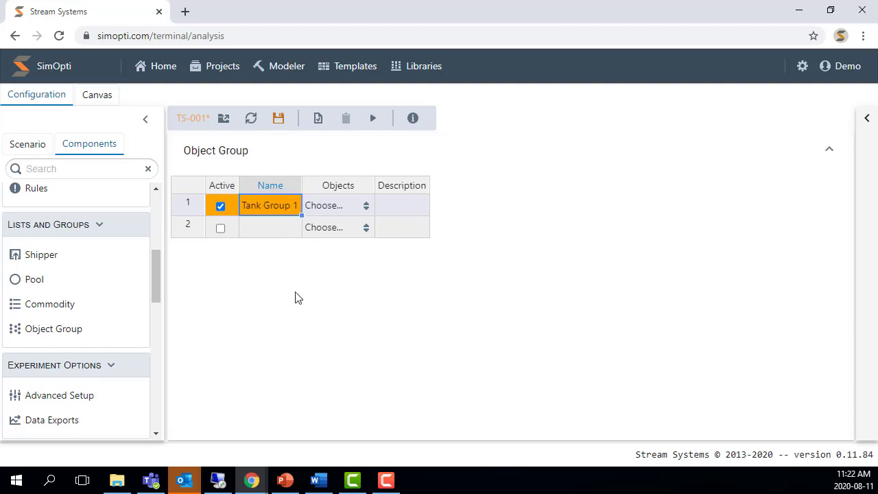
# Assign Tank 1 and Tank 2 individually as the objects of Tank Group 1.
pyautogui.click(371, 211)
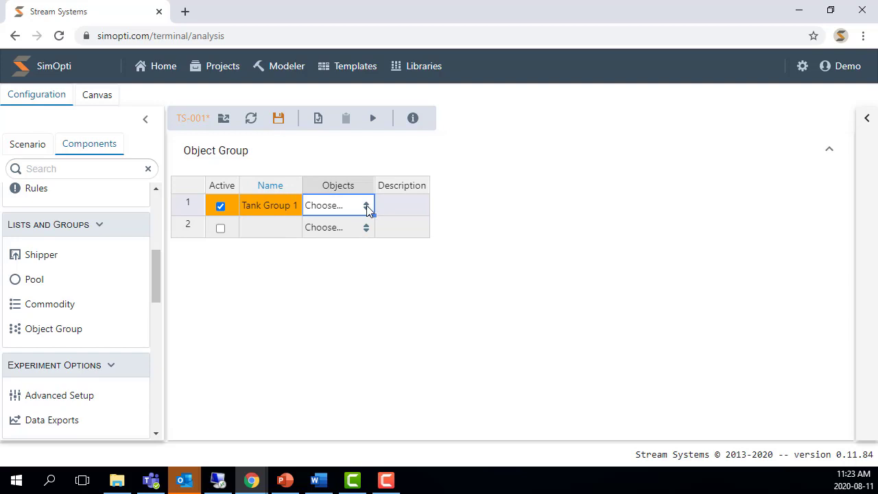
pyautogui.click(367, 208)
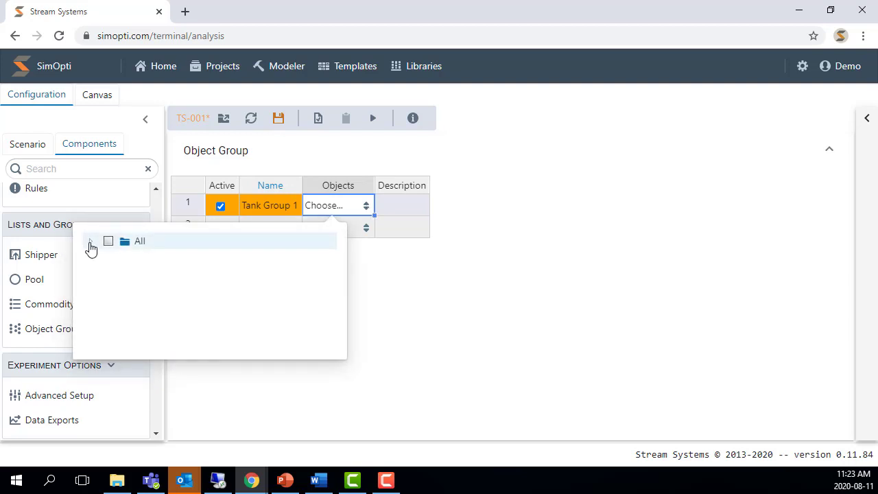
pyautogui.click(90, 242)
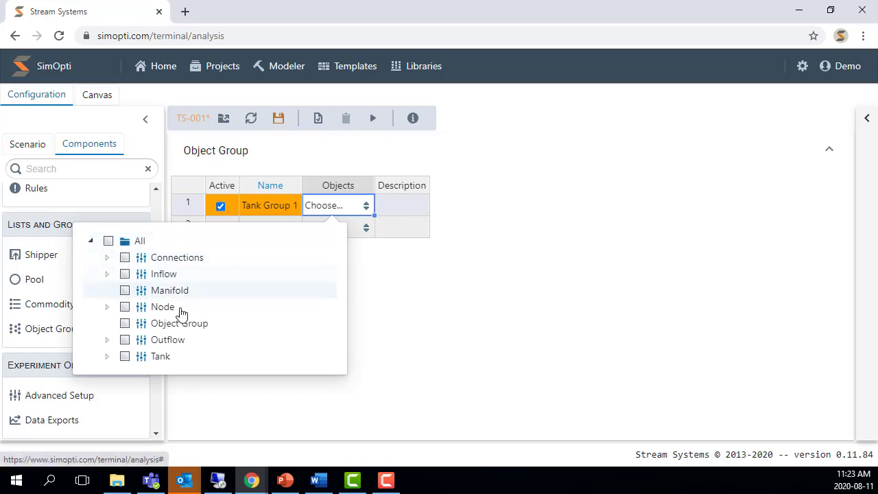
pyautogui.click(106, 356)
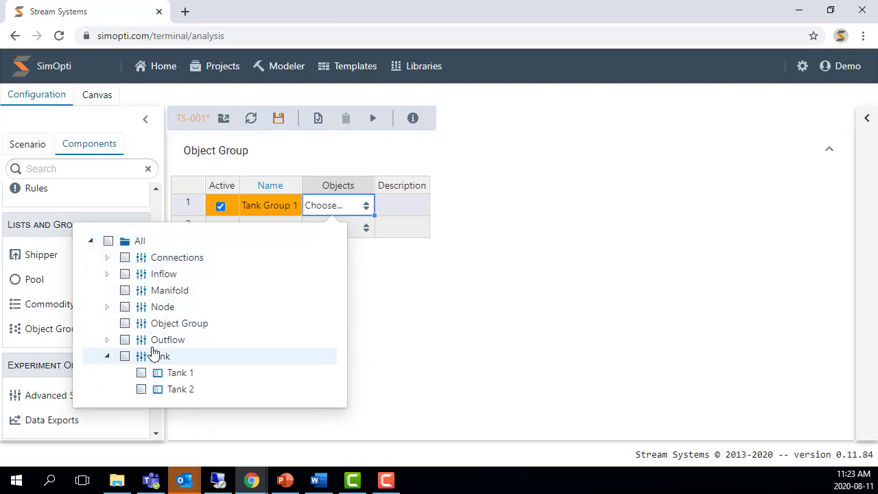
pyautogui.click(141, 373)
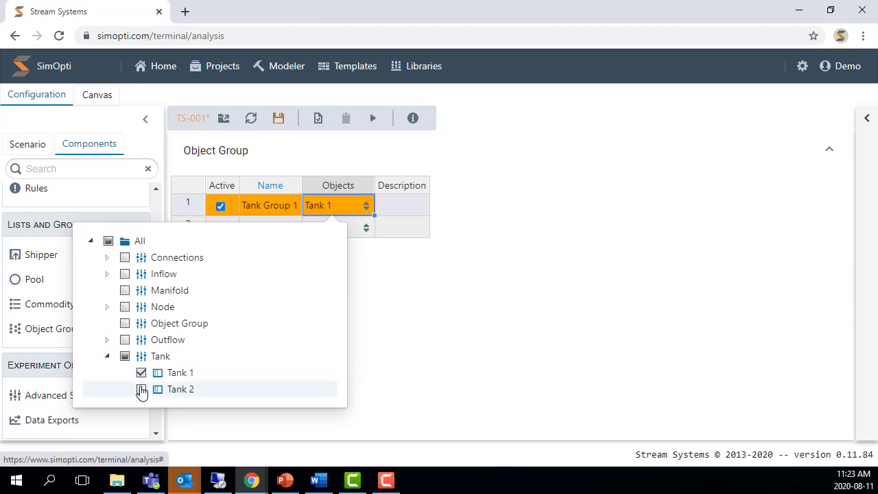
pyautogui.click(141, 390)
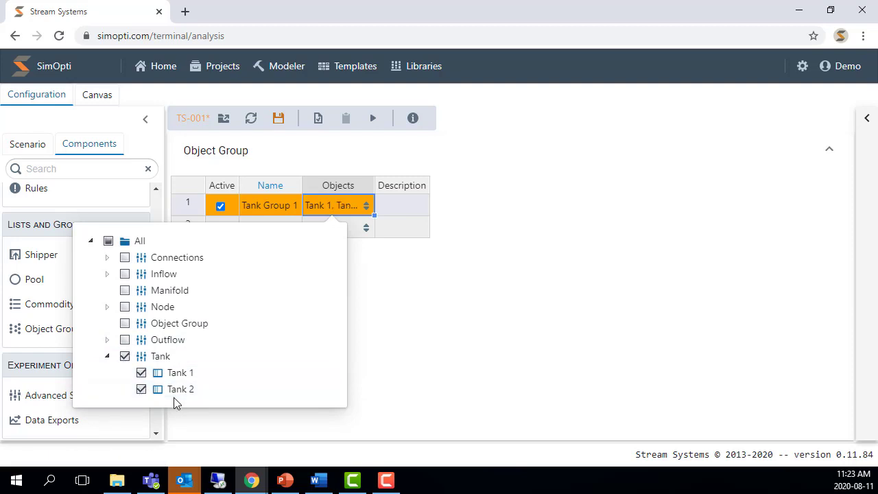
# Clear both tanks from Tank Group 1 and reselect them together through the whole Tank category.
pyautogui.click(141, 390)
pyautogui.click(142, 373)
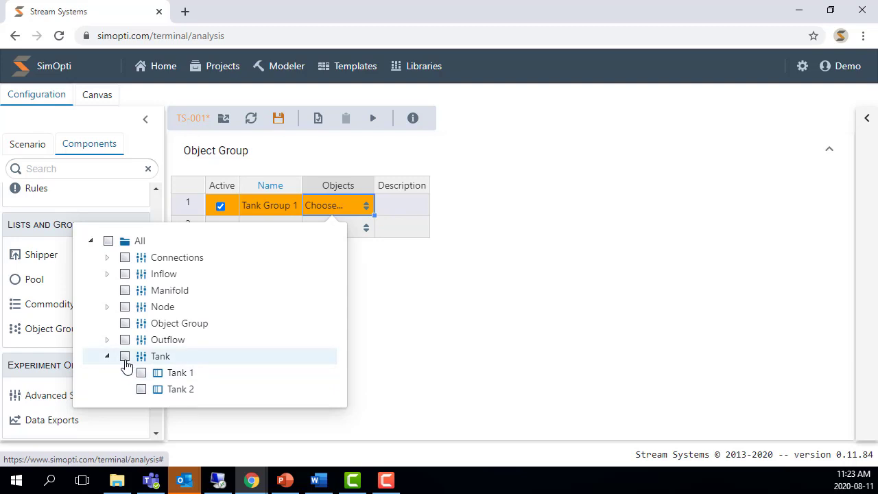
pyautogui.click(125, 358)
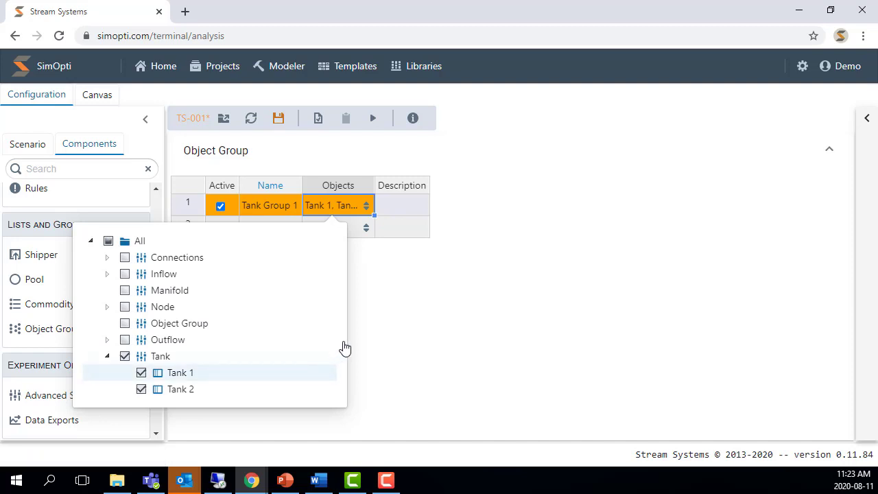
# Enter the description "Tank Object Group" for Tank Group 1 and save the scenario.
pyautogui.click(422, 318)
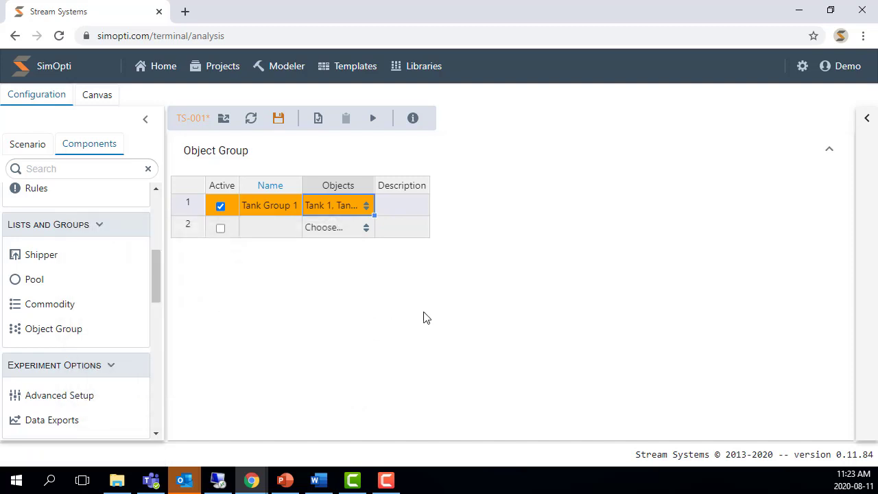
pyautogui.click(395, 206)
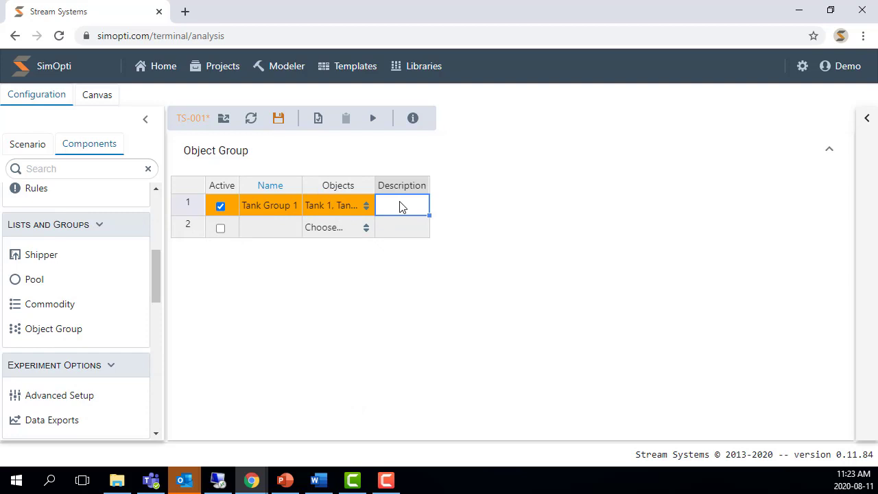
pyautogui.write('Tank Object')
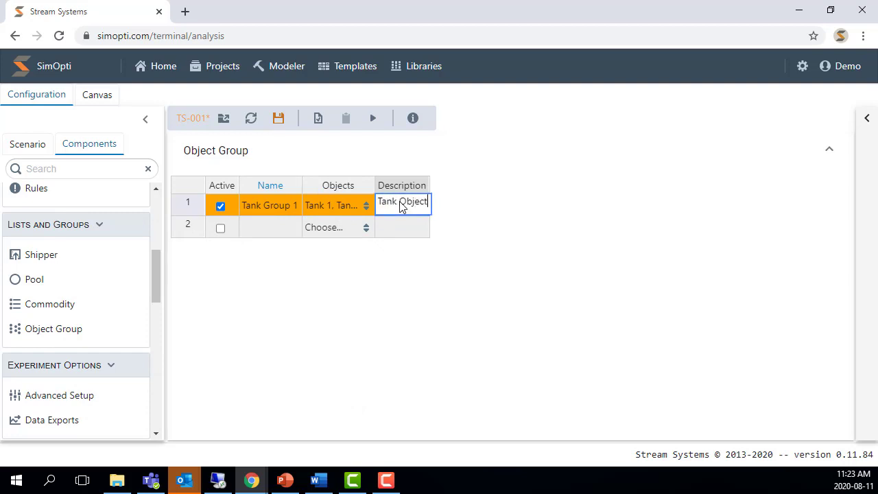
pyautogui.write(' Group')
pyautogui.click(449, 344)
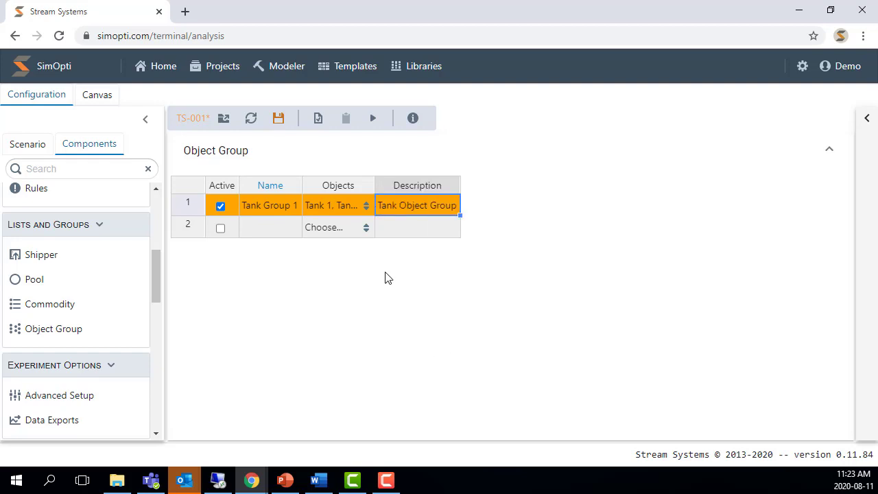
pyautogui.click(277, 123)
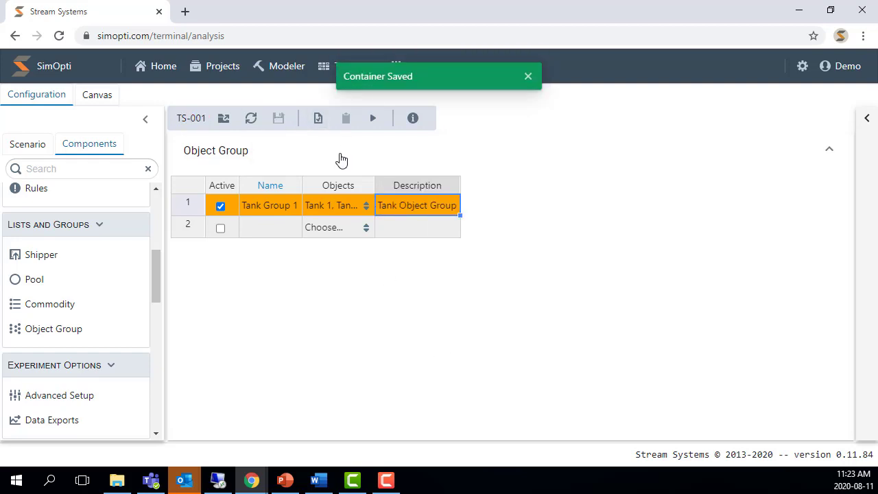